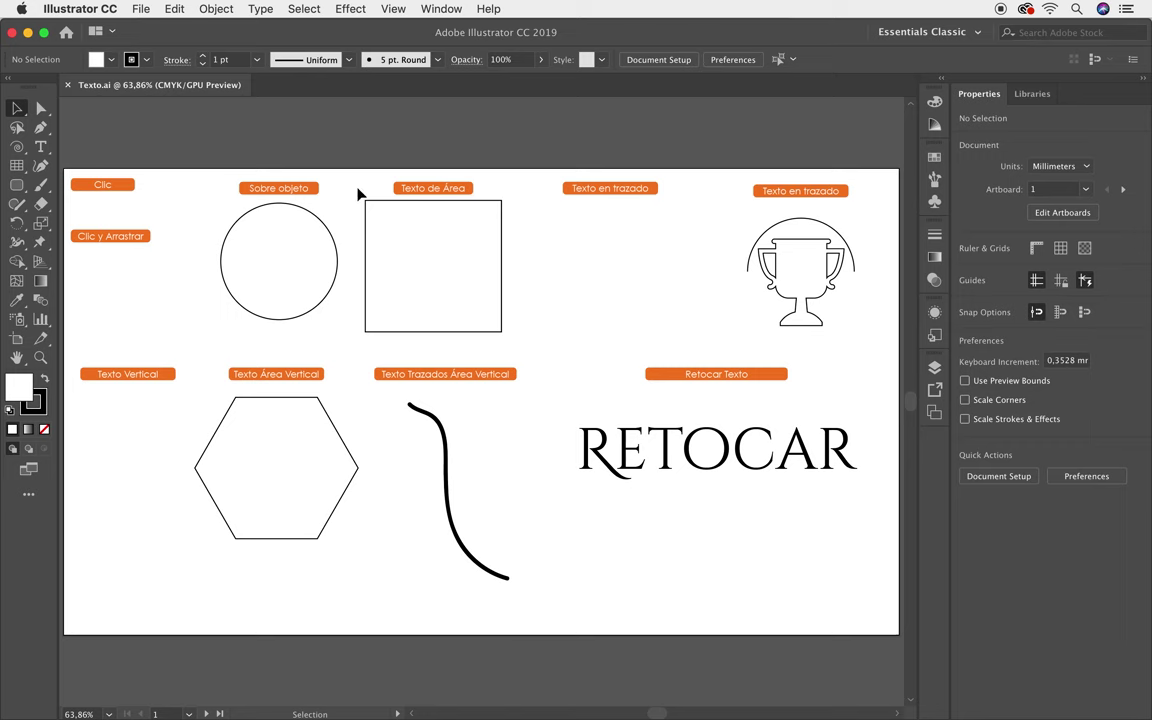
Step: Activate the Type tool and reveal the full set of type tools
key(t)
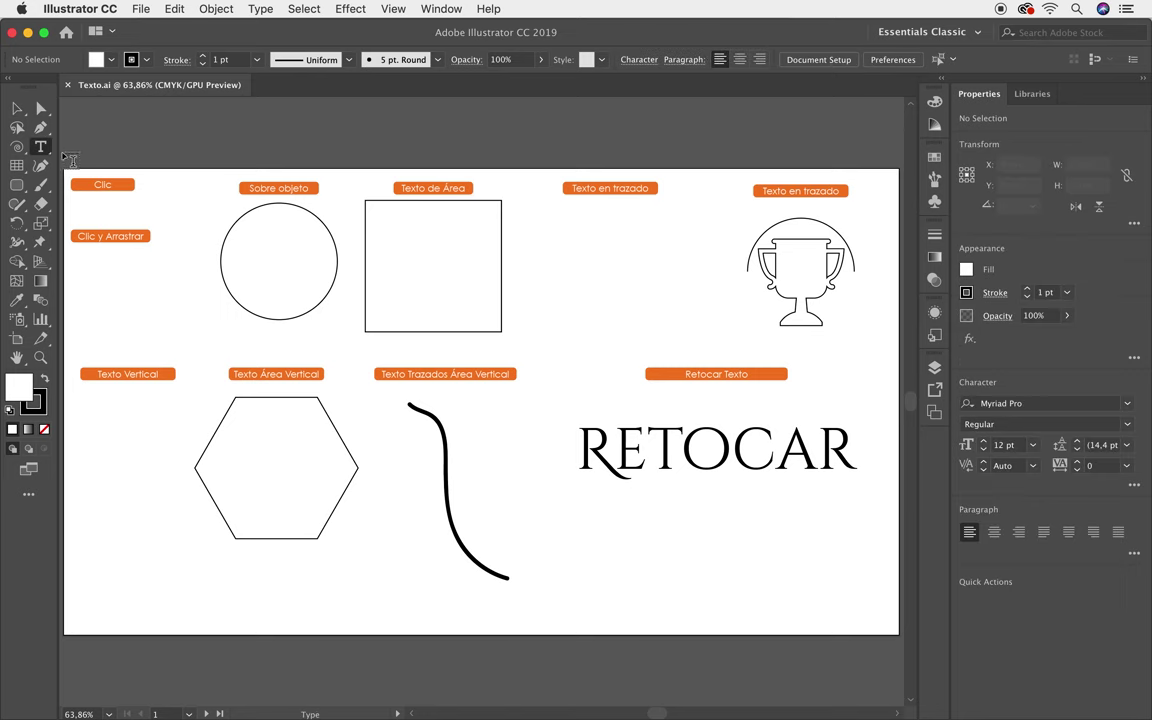
click(46, 149)
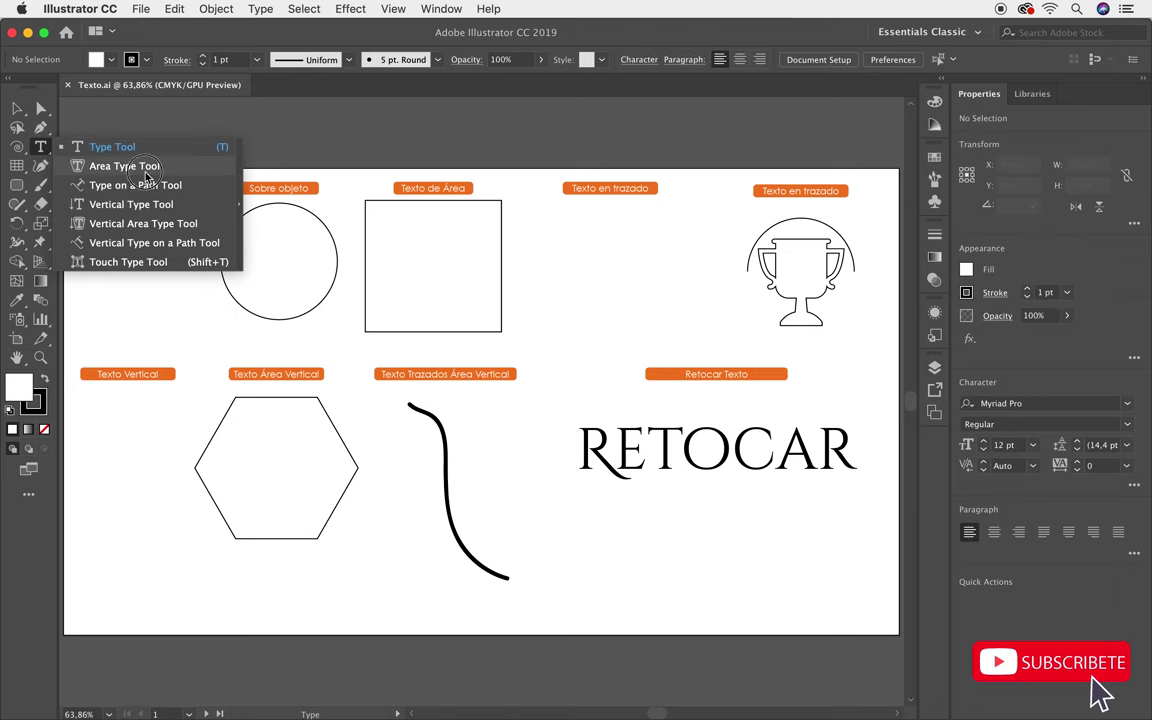
Step: Tear the type tools off into a floating panel and move it aside
click(240, 193)
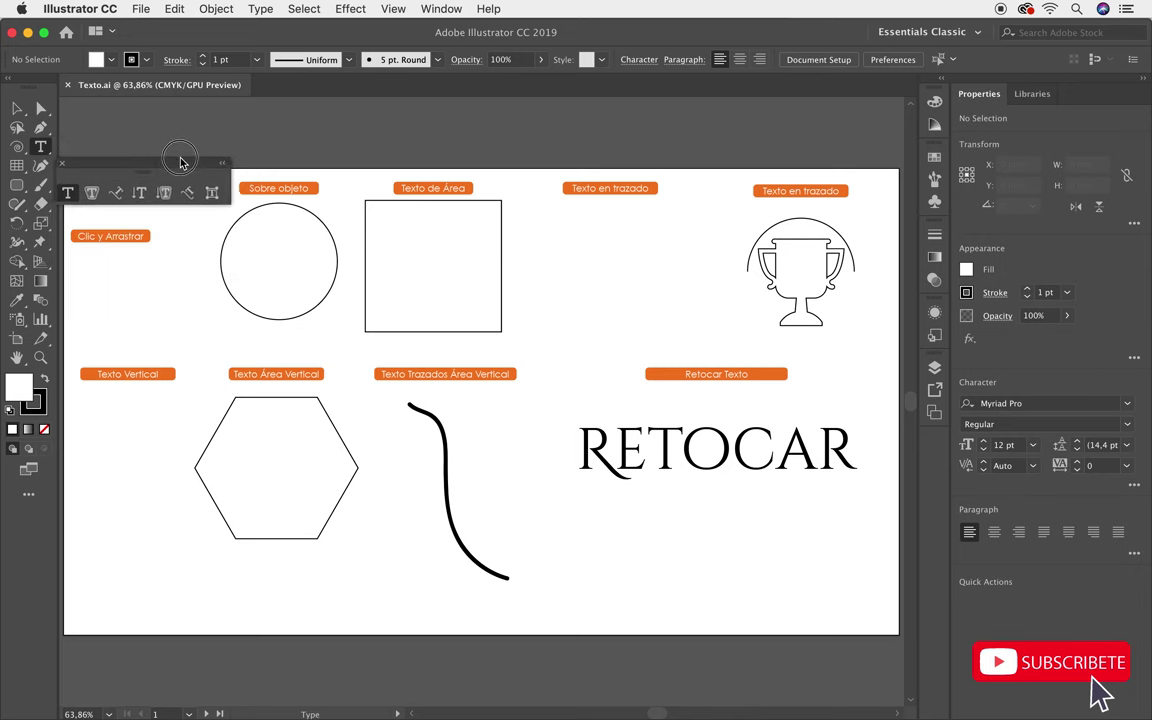
drag(175, 161, 187, 119)
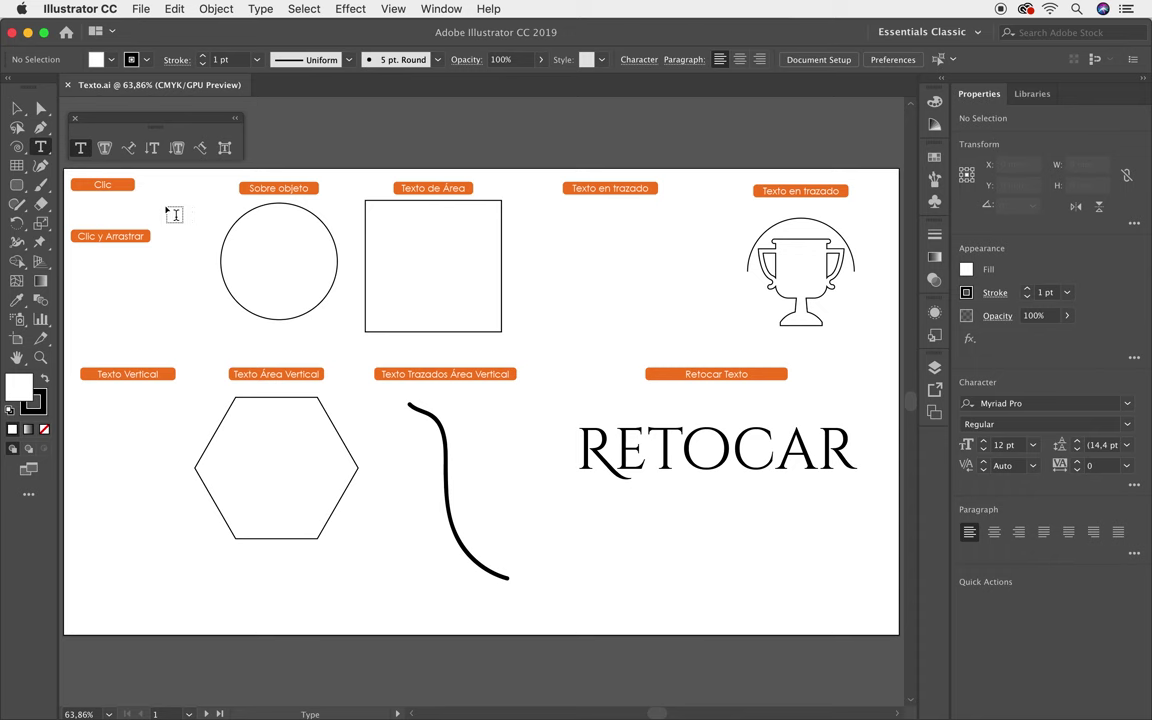
Step: Add 'Lorem ipsum' point text under Clic and a placeholder text frame under Clic y Arrastrar
click(86, 213)
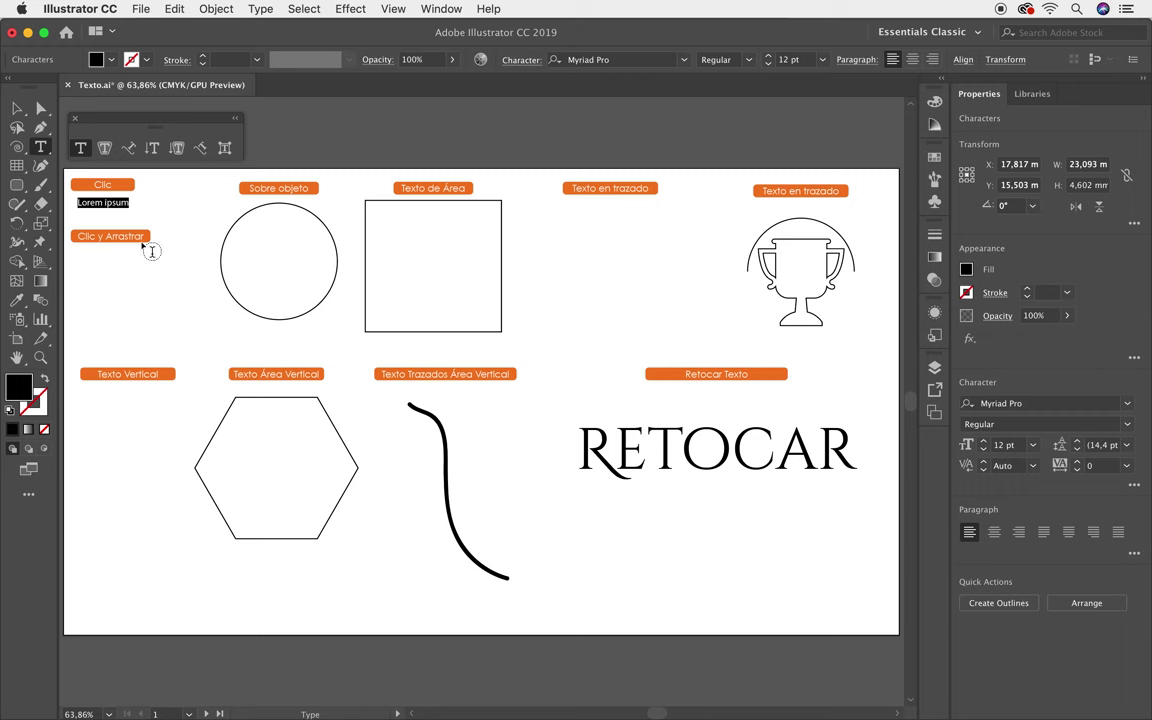
drag(76, 255, 184, 354)
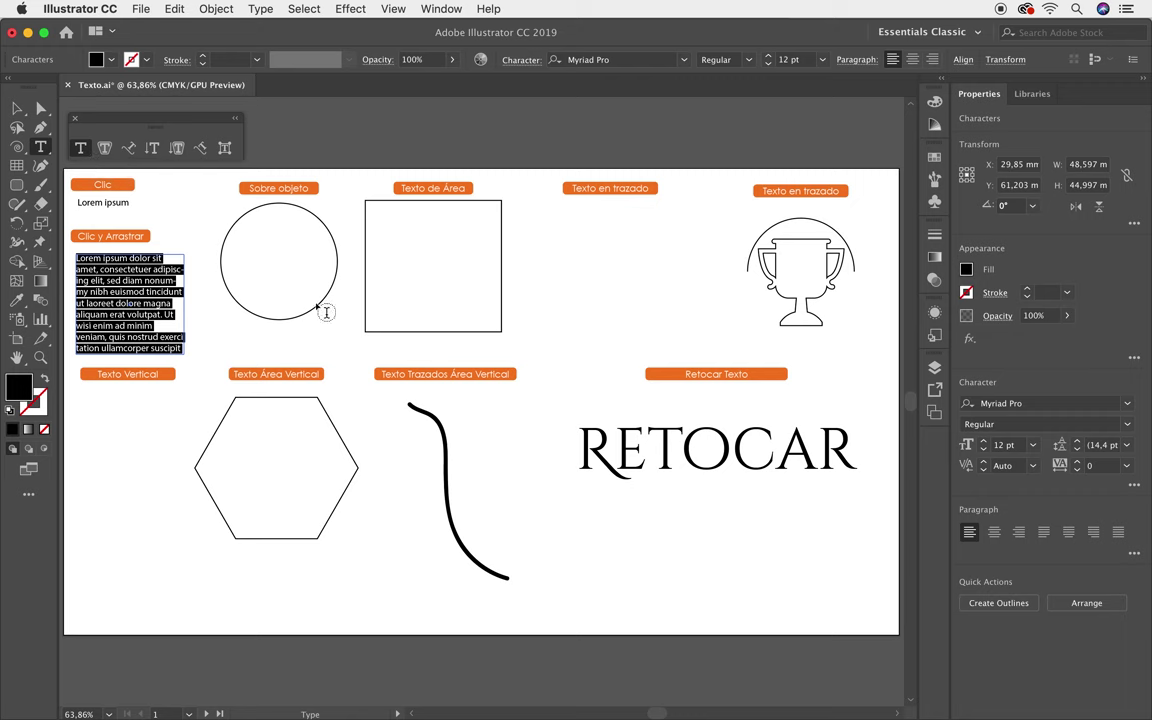
Step: Fill the circle and the square with placeholder area text
click(258, 212)
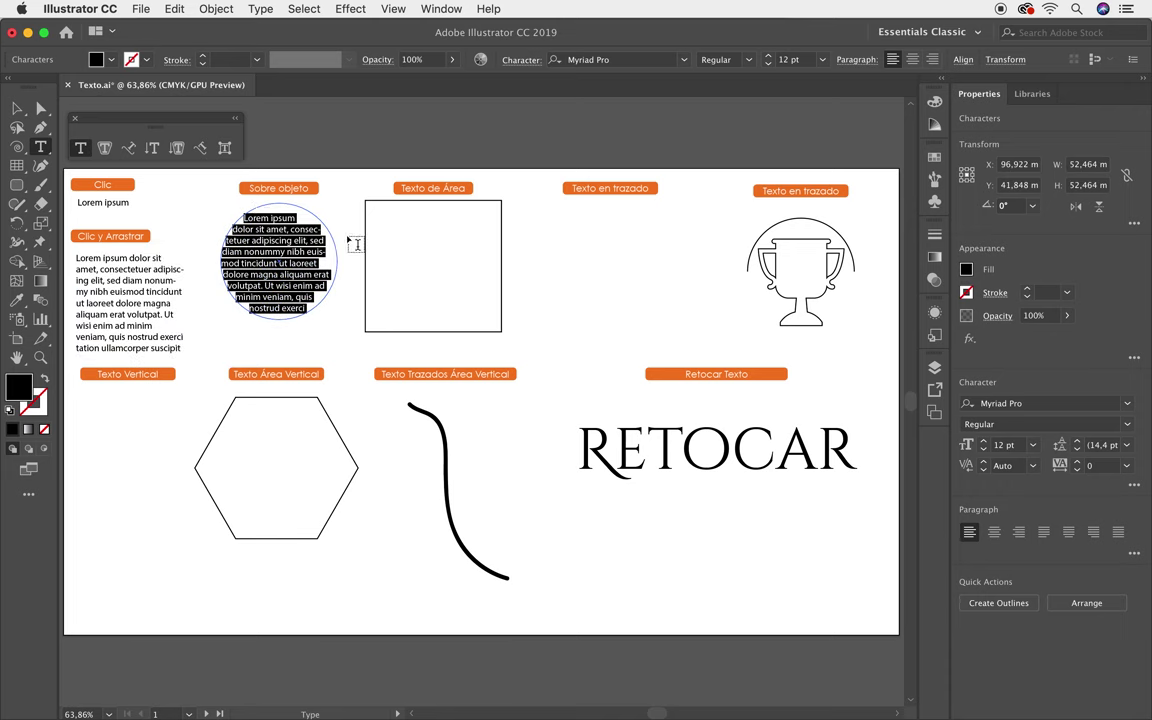
click(105, 149)
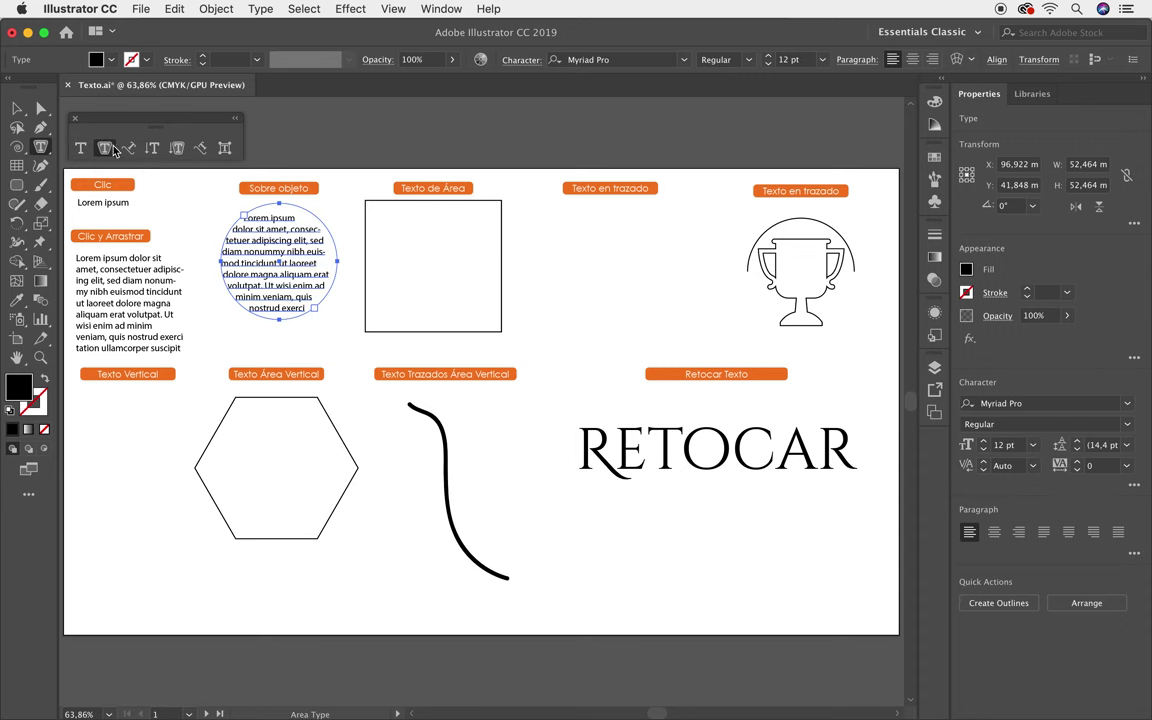
click(375, 217)
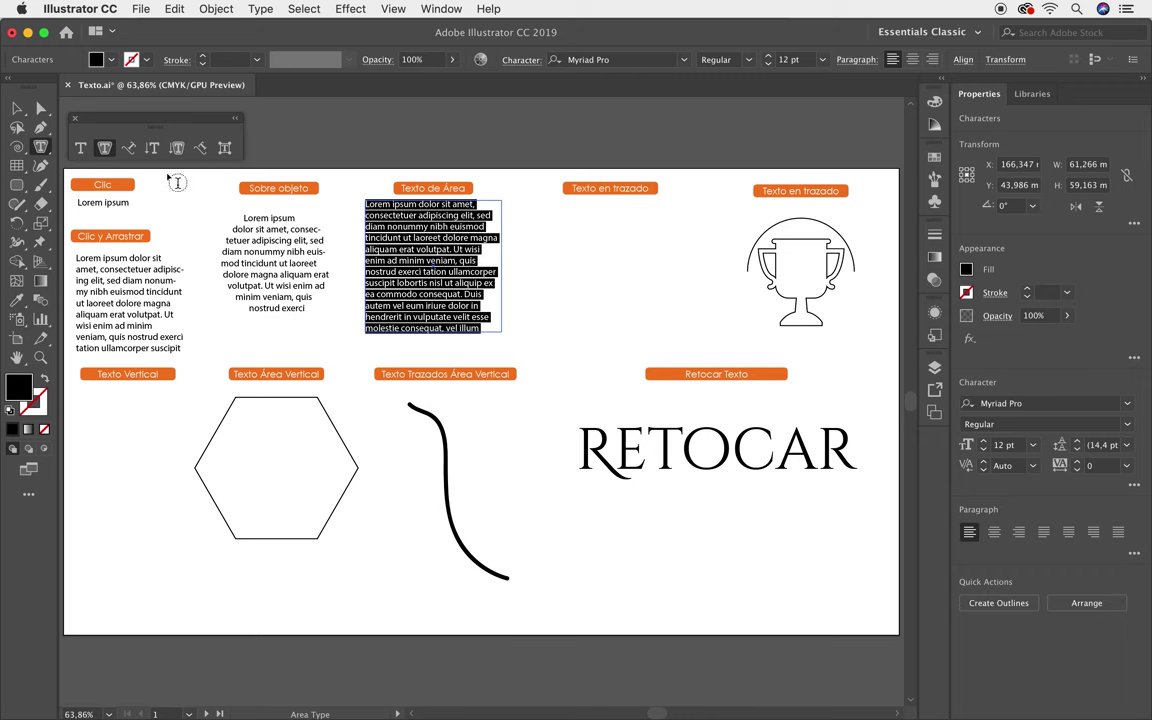
Step: Draw a wavy Paintbrush line under Texto en trazado
click(41, 189)
drag(541, 327, 686, 233)
click(128, 147)
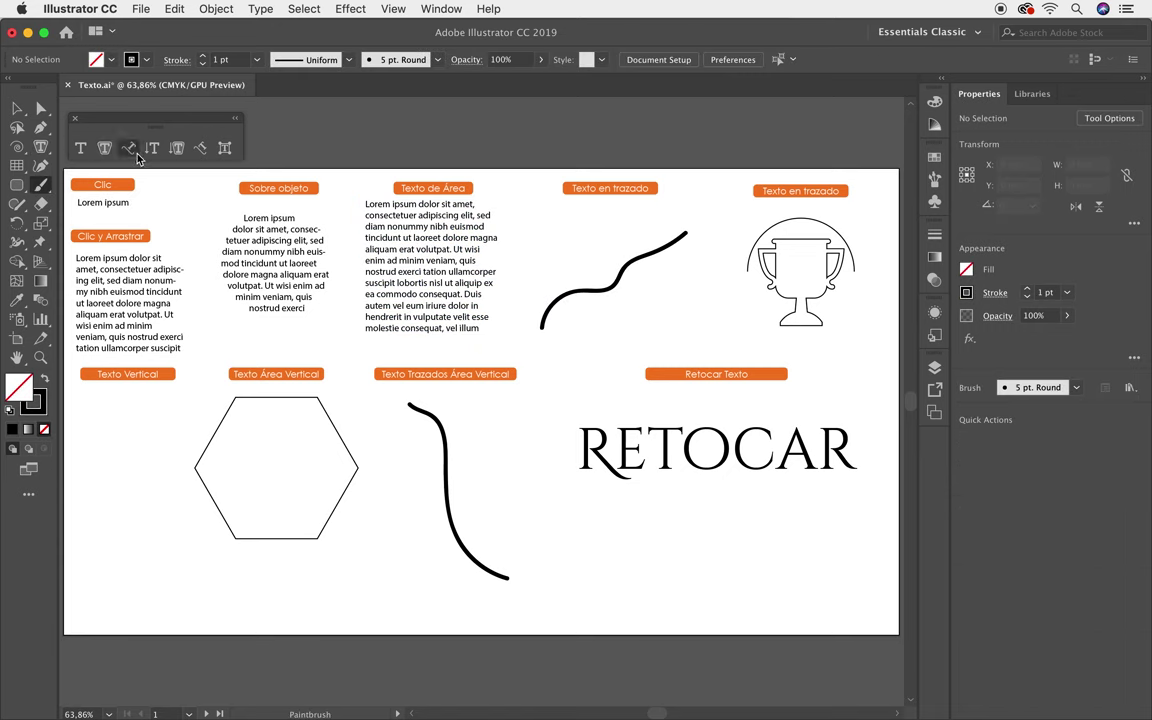
Step: Run placeholder text along the wavy line and zoom in on it
click(549, 304)
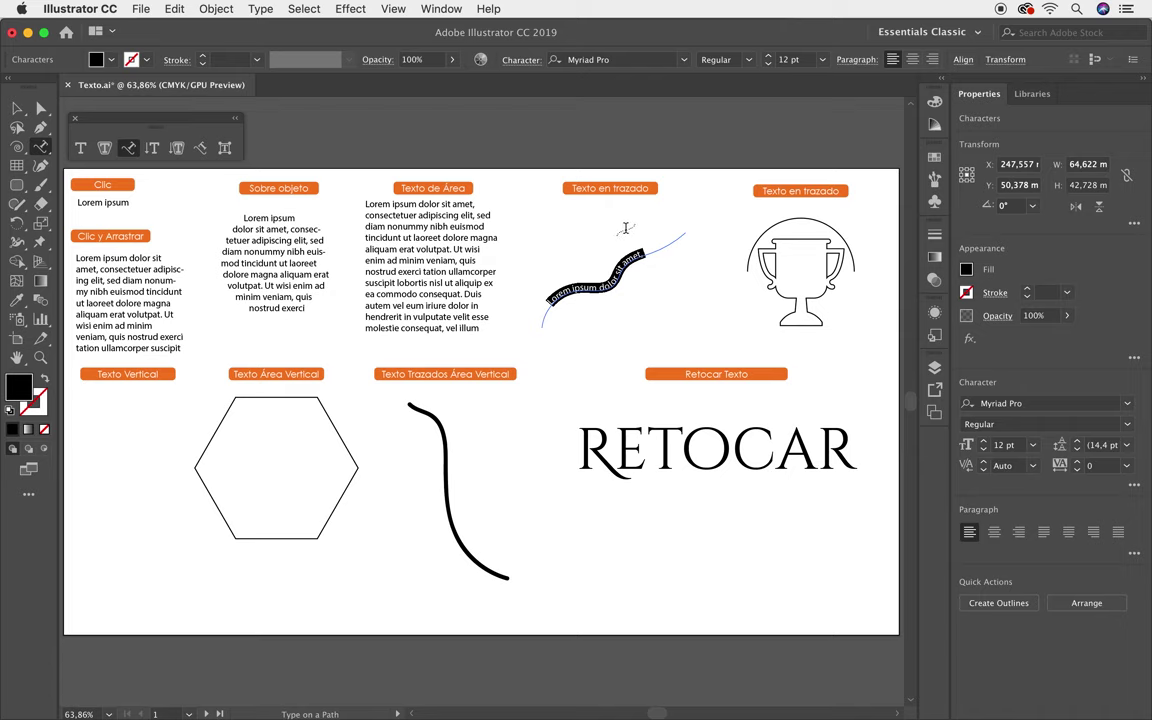
click(40, 358)
drag(580, 225, 767, 367)
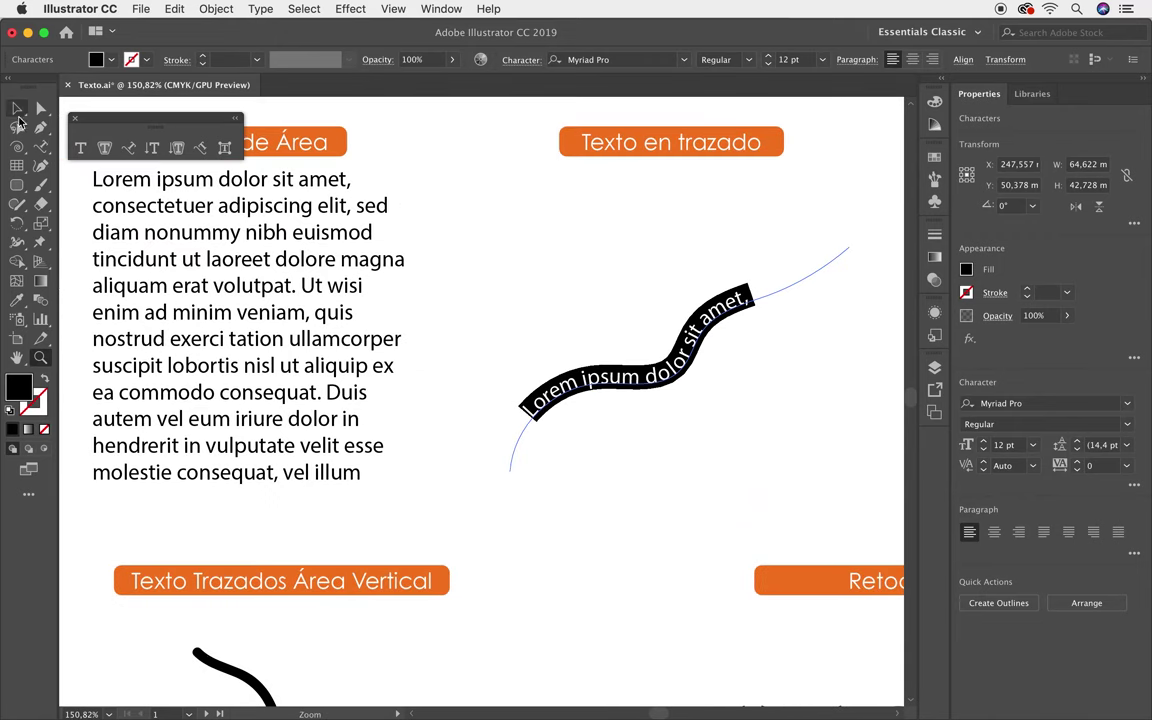
Step: Drag the path-type brackets so 'Lorem ipsum dolor sit amet,' starts further along the curve
click(16, 110)
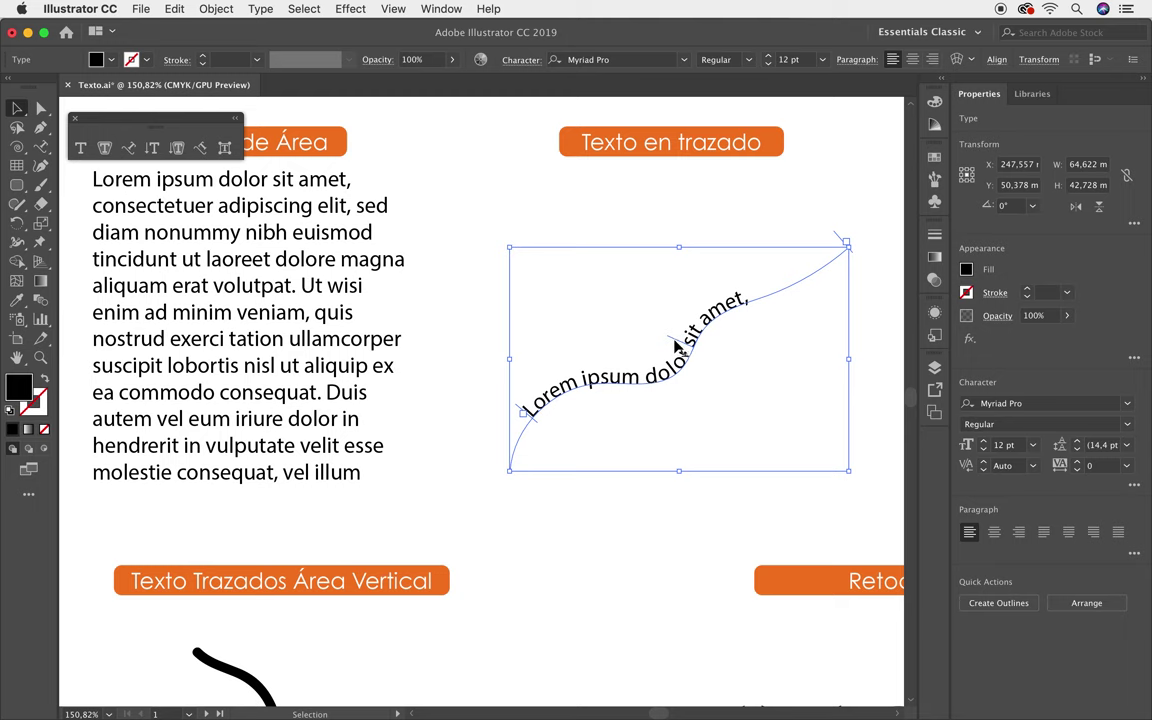
mouse_move(676, 345)
mouse_down()
mouse_move(483, 428)
mouse_move(500, 428)
mouse_up()
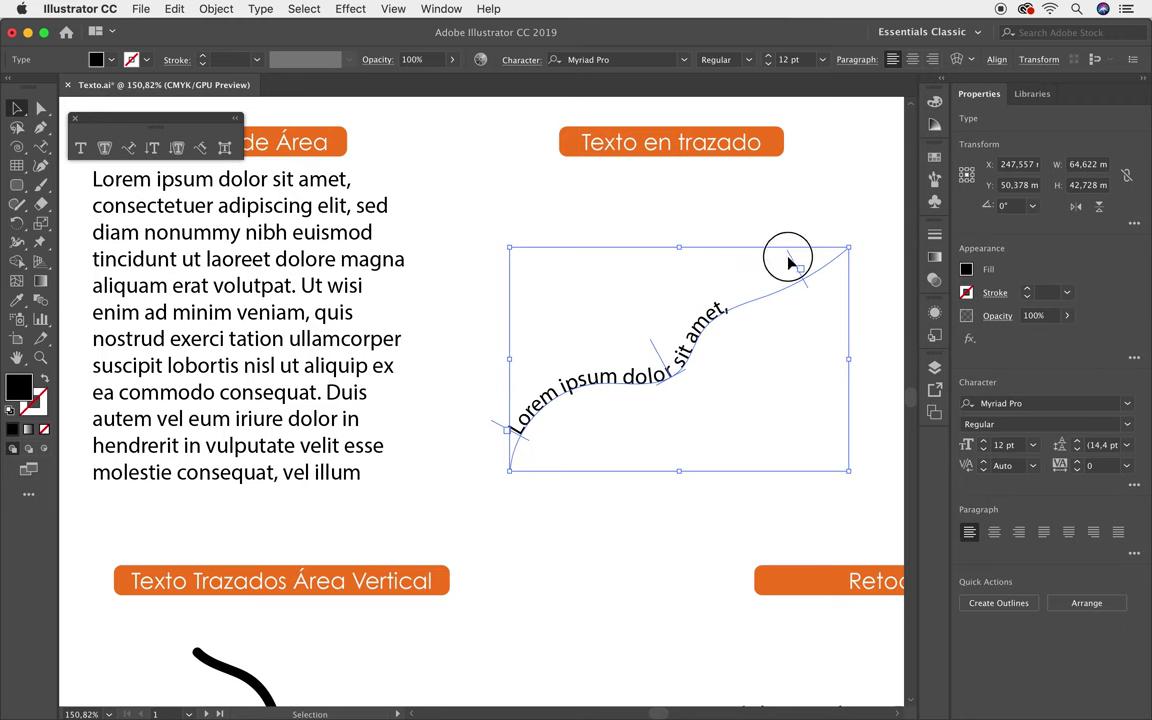
drag(789, 258, 726, 287)
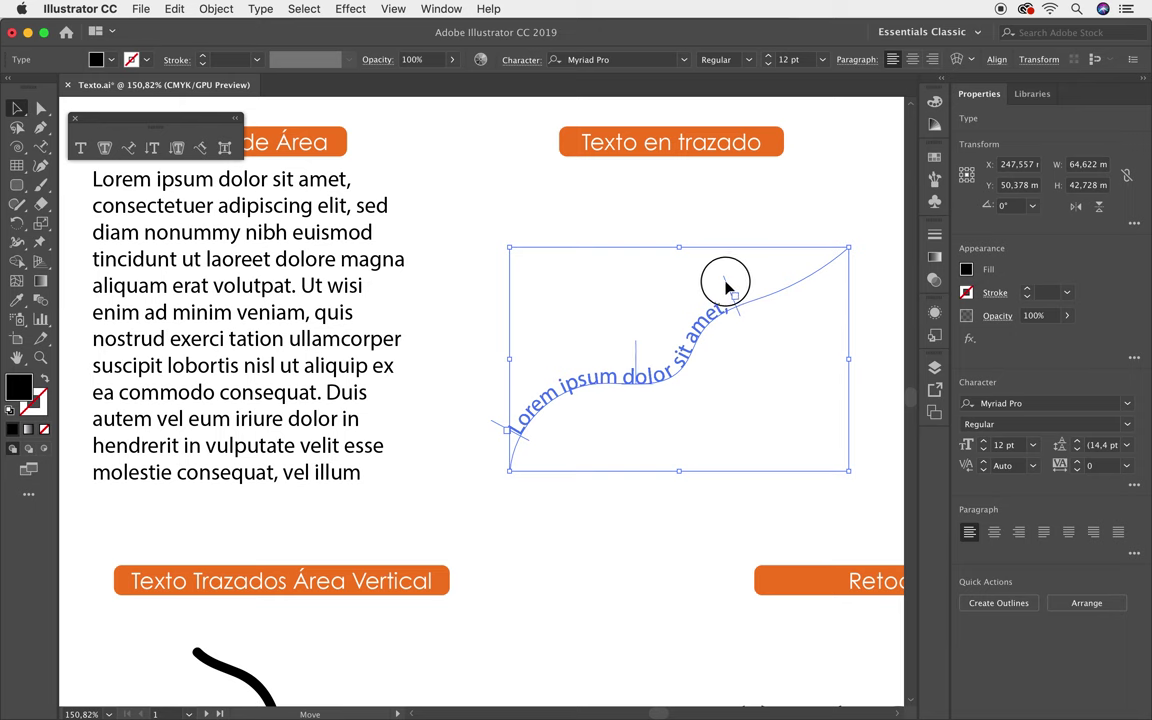
drag(726, 287, 730, 288)
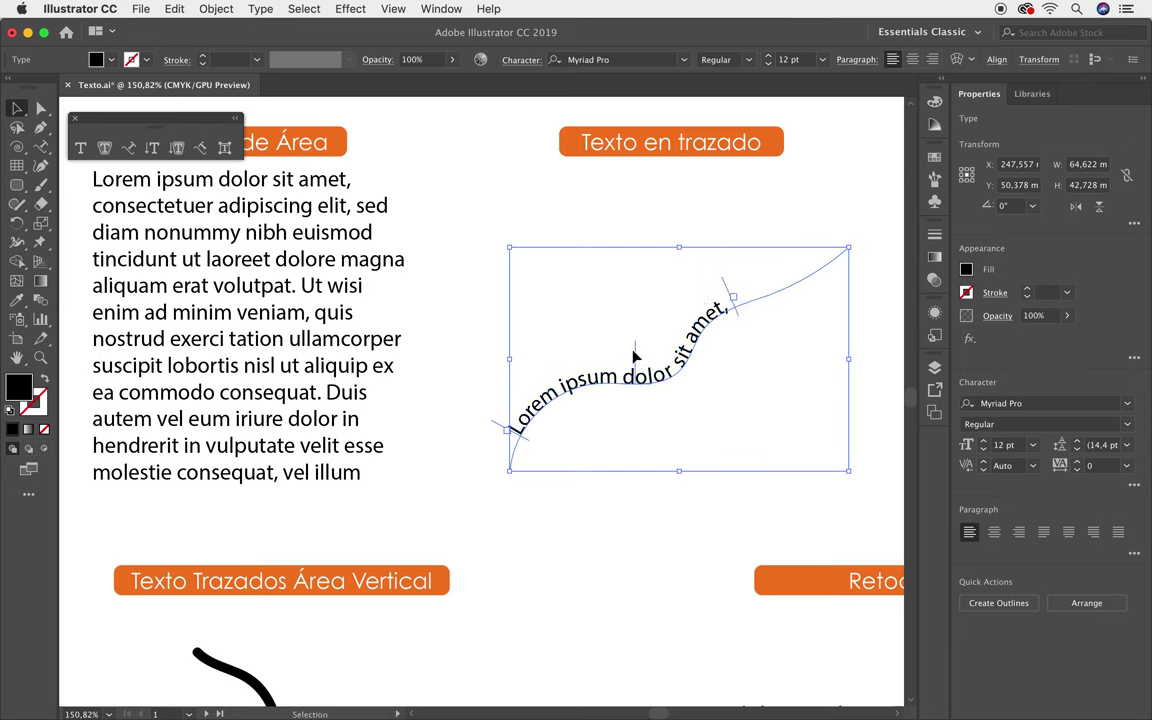
click(631, 356)
mouse_move(631, 356)
mouse_down()
mouse_move(655, 352)
mouse_move(630, 341)
mouse_up()
key(space)
mouse_move(832, 249)
mouse_down()
mouse_move(239, 260)
mouse_move(326, 273)
mouse_up()
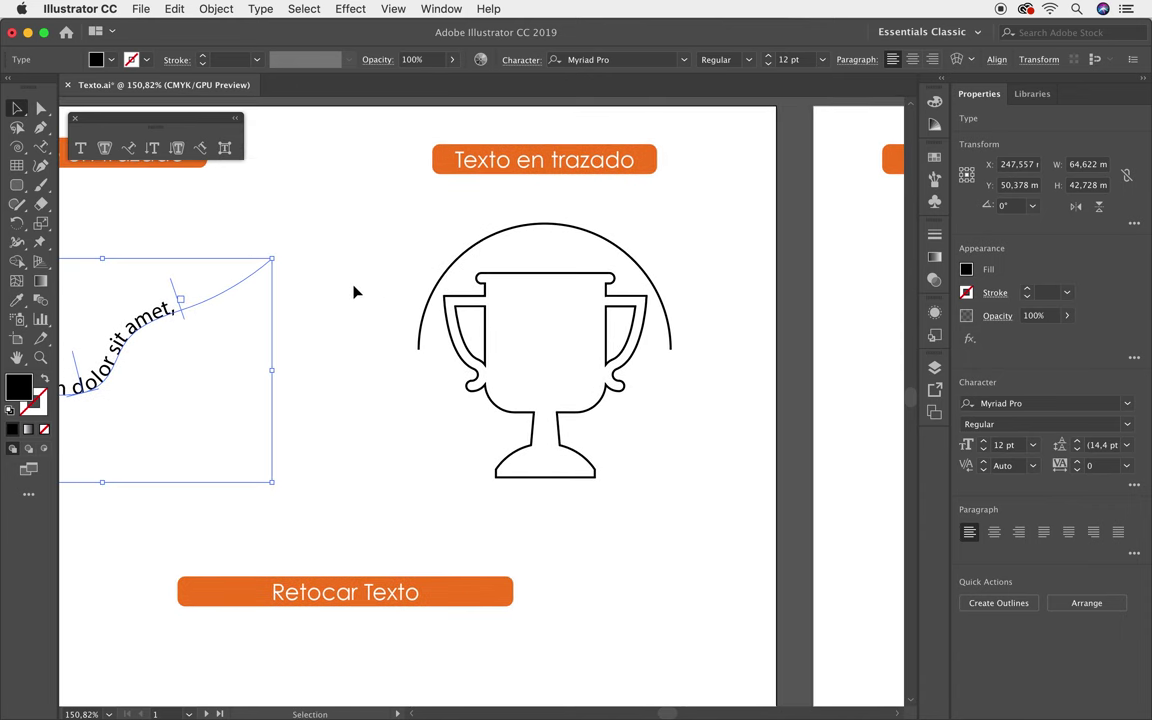
Step: Set 'Lorem ipsum dolor sit amet,' along the trophy arc, centred over the cup
double_click(128, 147)
key(Return)
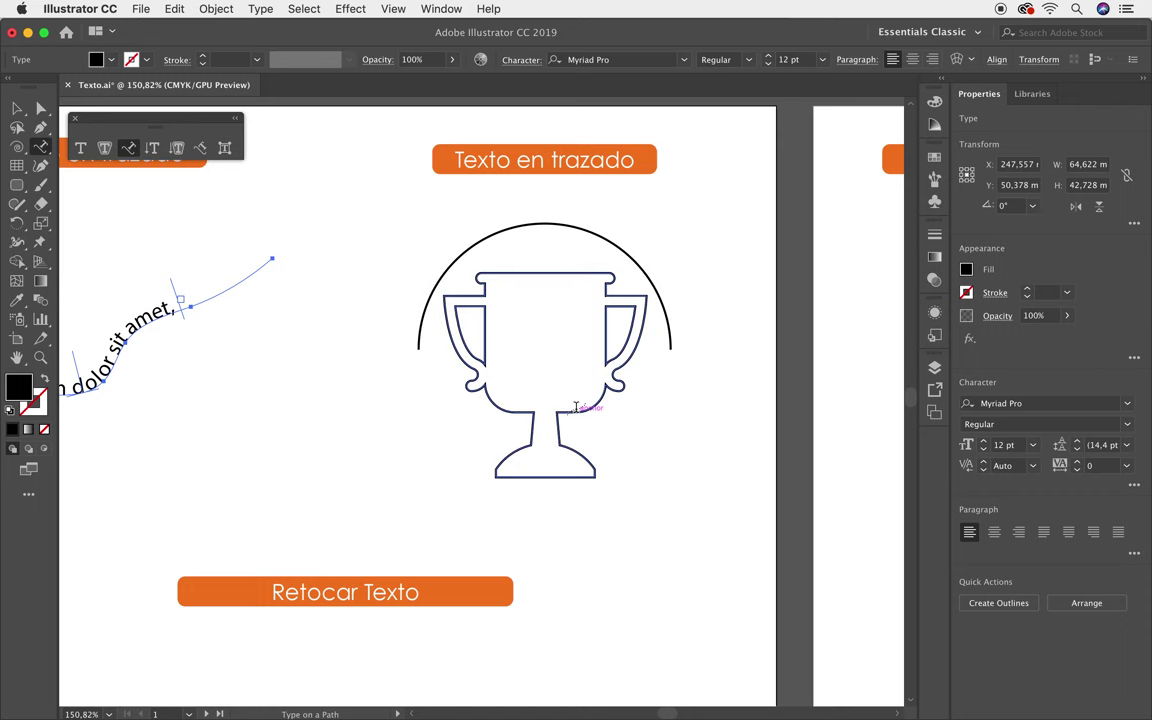
click(421, 320)
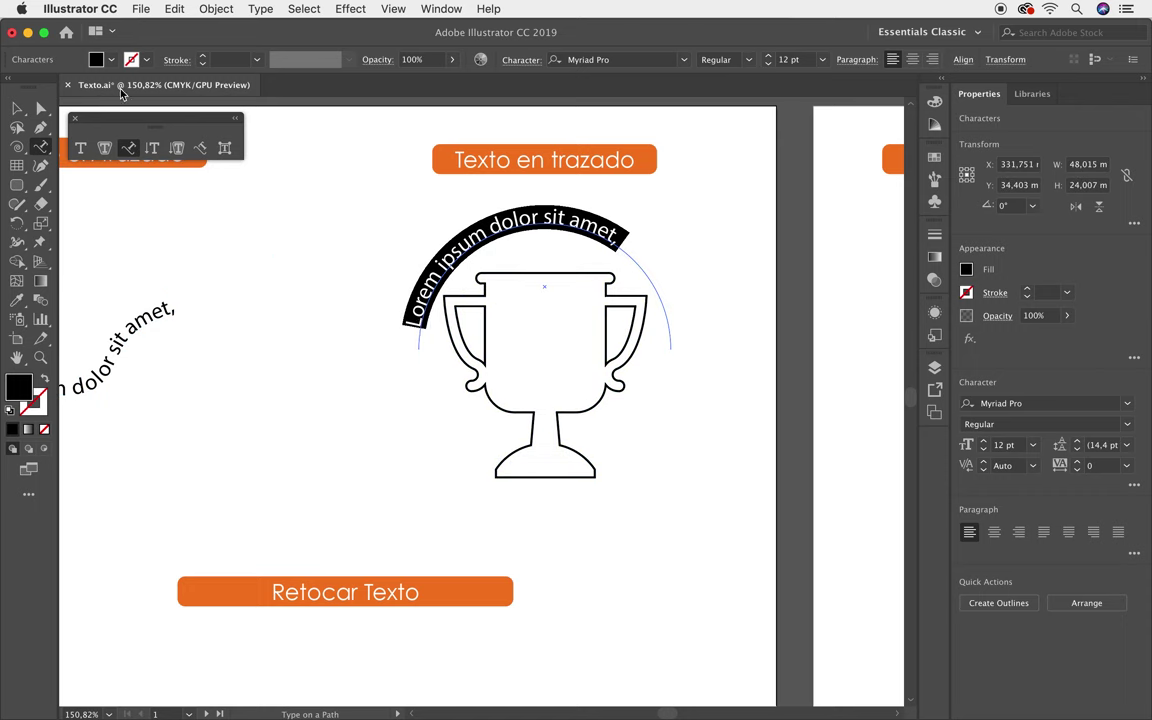
click(17, 108)
drag(557, 210, 560, 206)
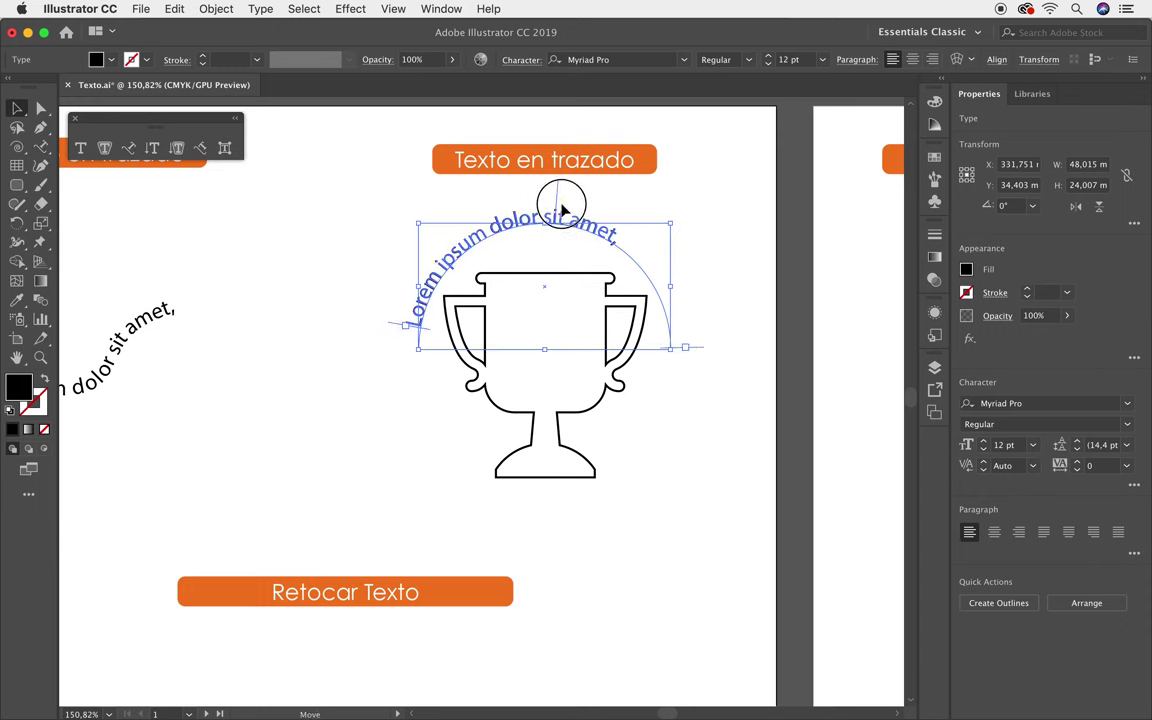
drag(700, 354, 640, 238)
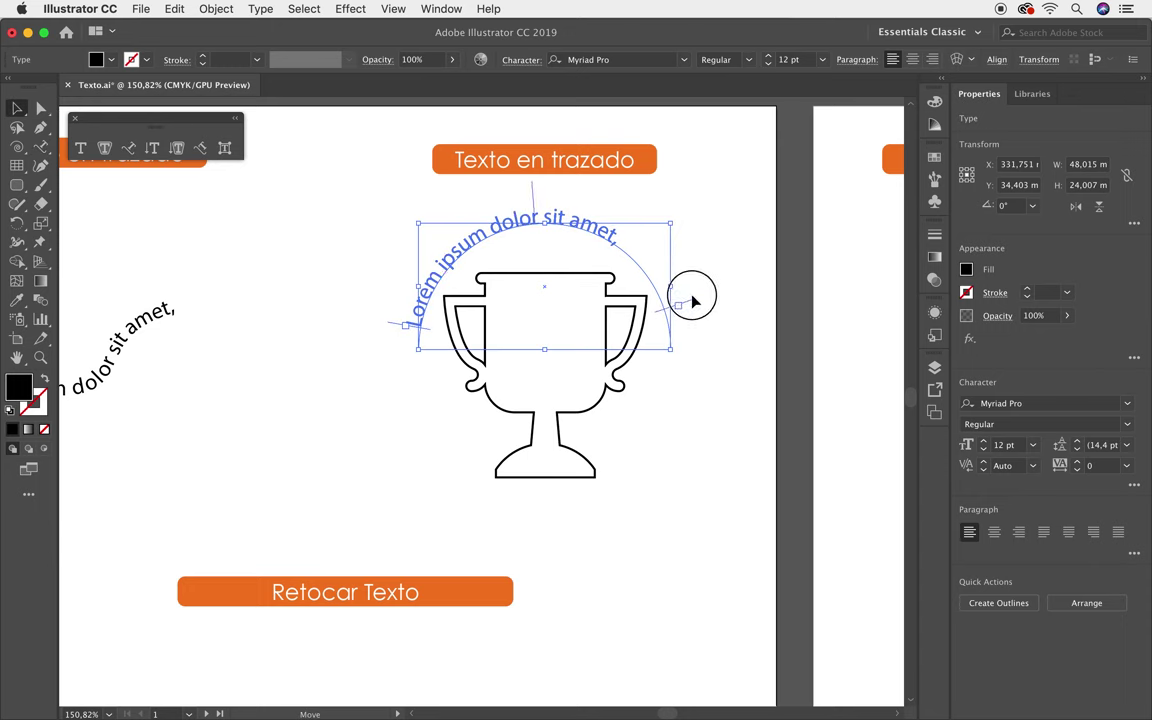
drag(488, 203, 545, 192)
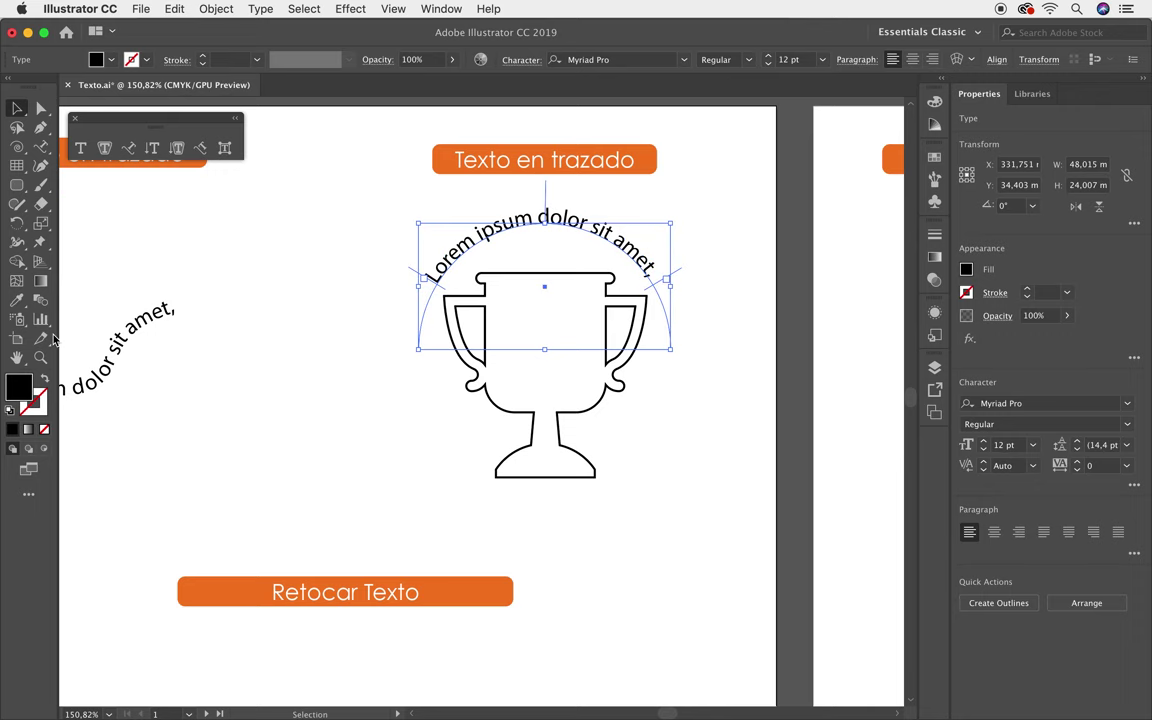
key(super+0)
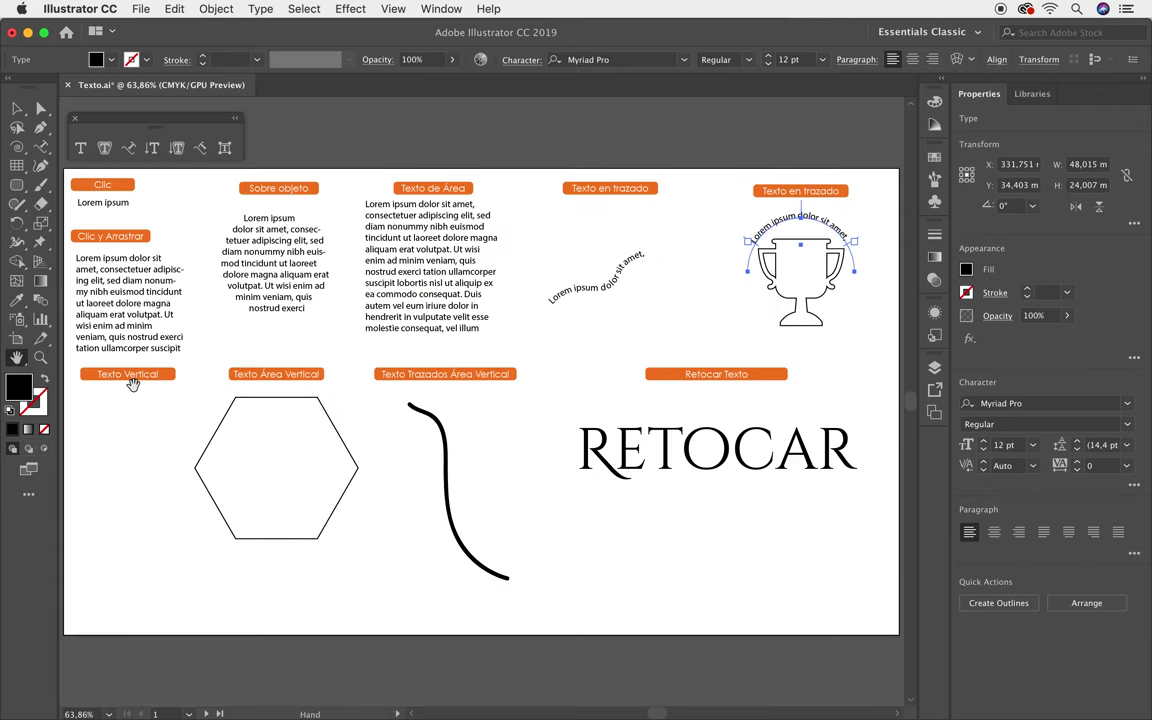
Step: Add vertical placeholder text under Texto Vertical, inside the hexagon, and down the black curve
click(153, 150)
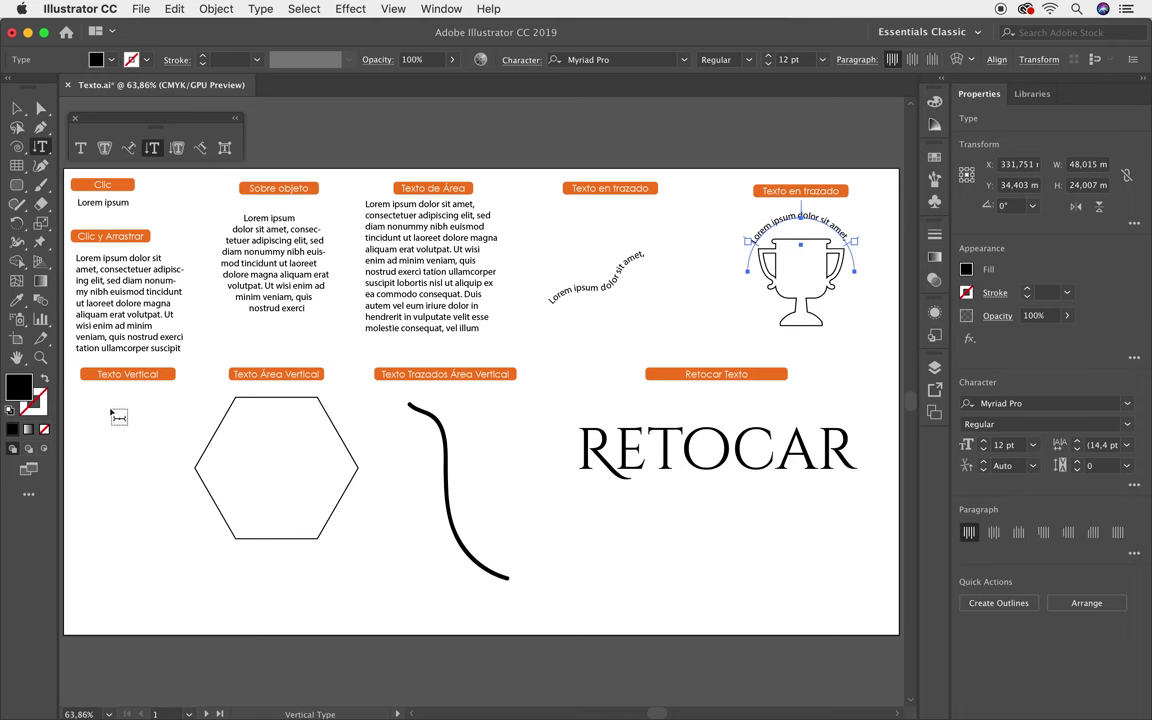
click(110, 400)
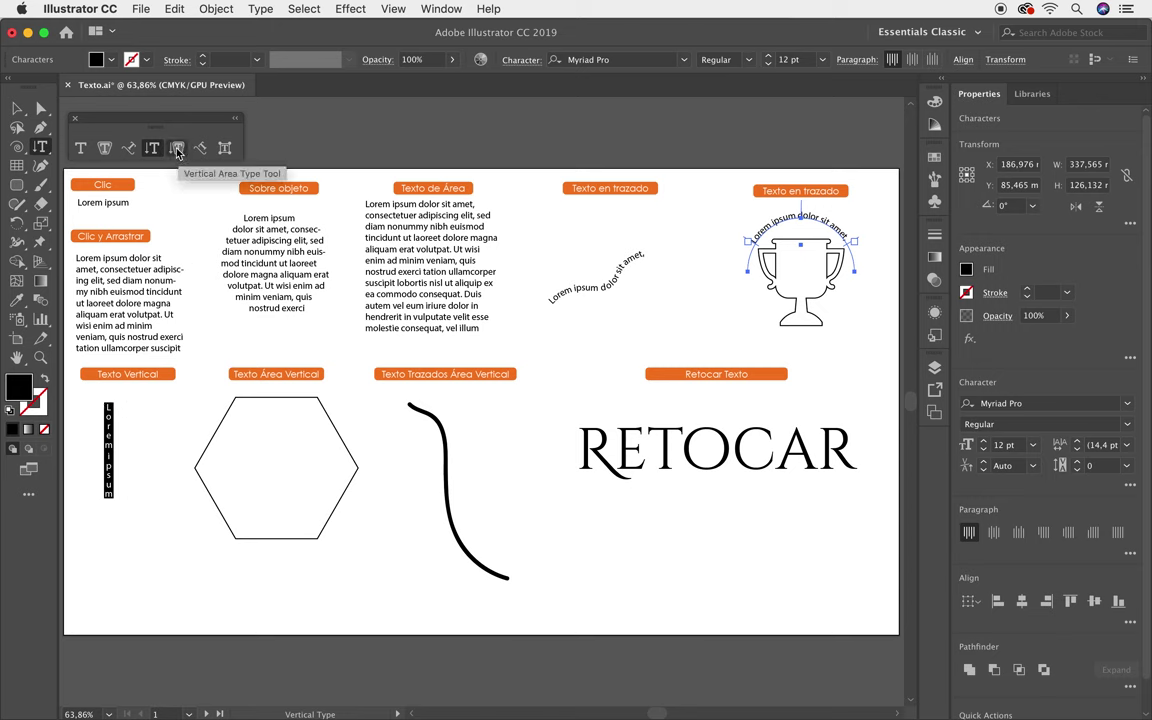
click(177, 149)
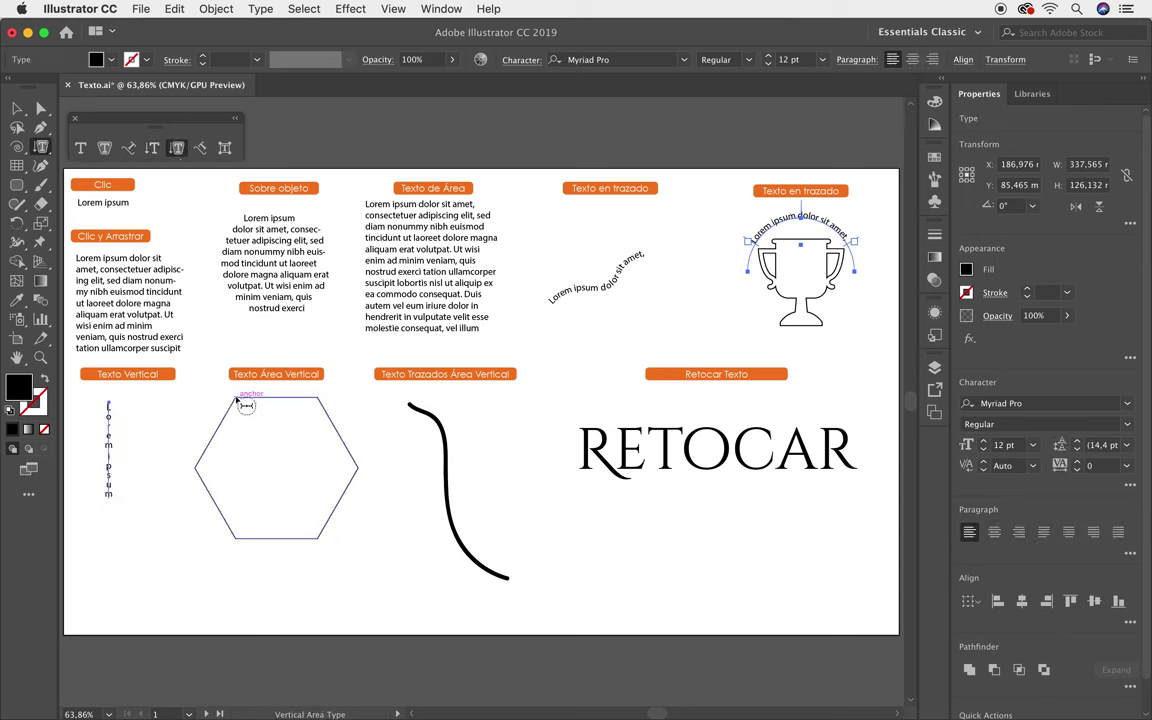
click(240, 401)
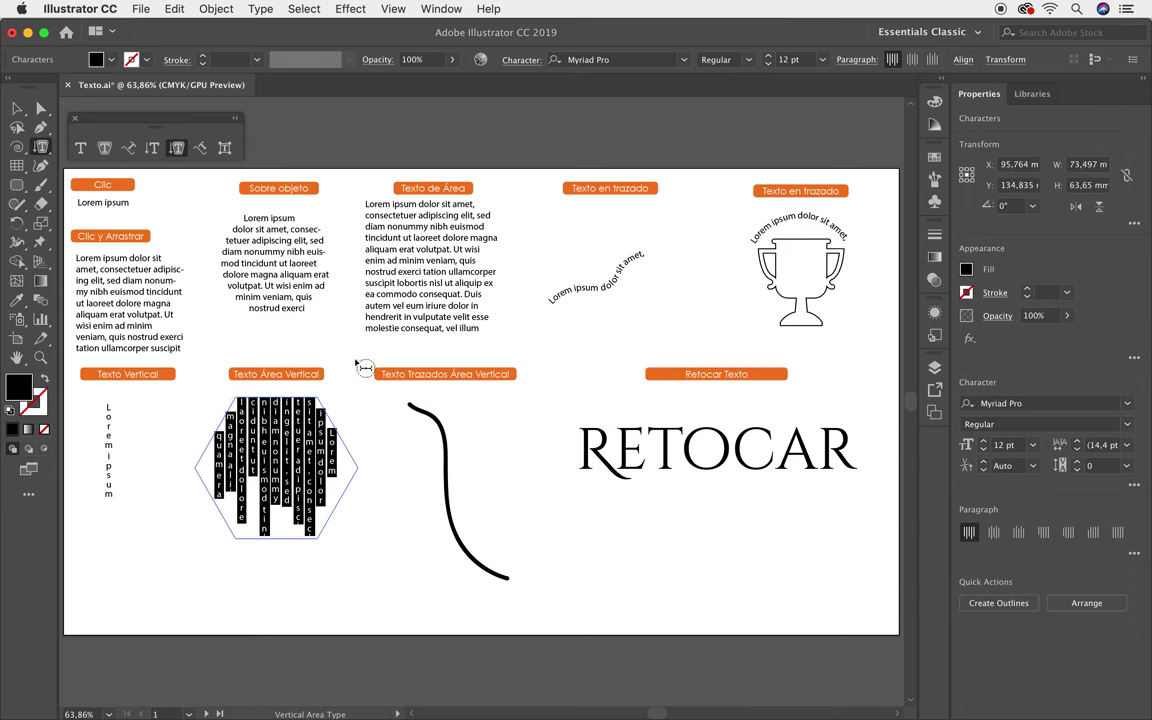
click(200, 148)
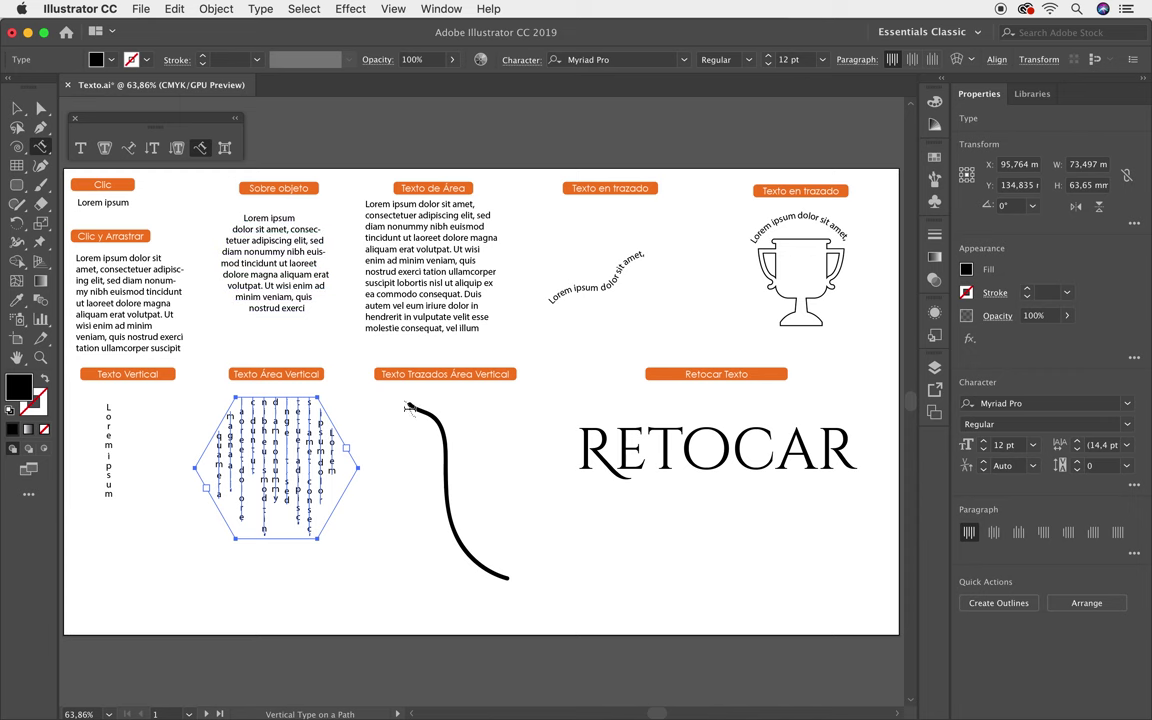
click(421, 410)
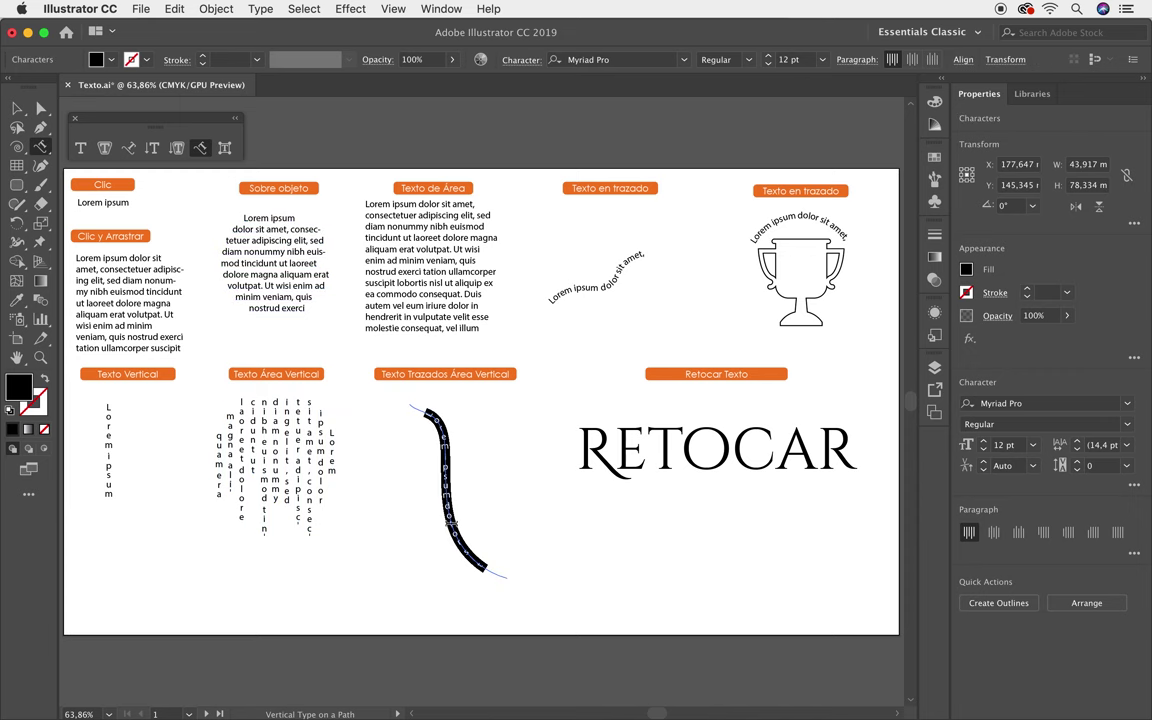
click(226, 149)
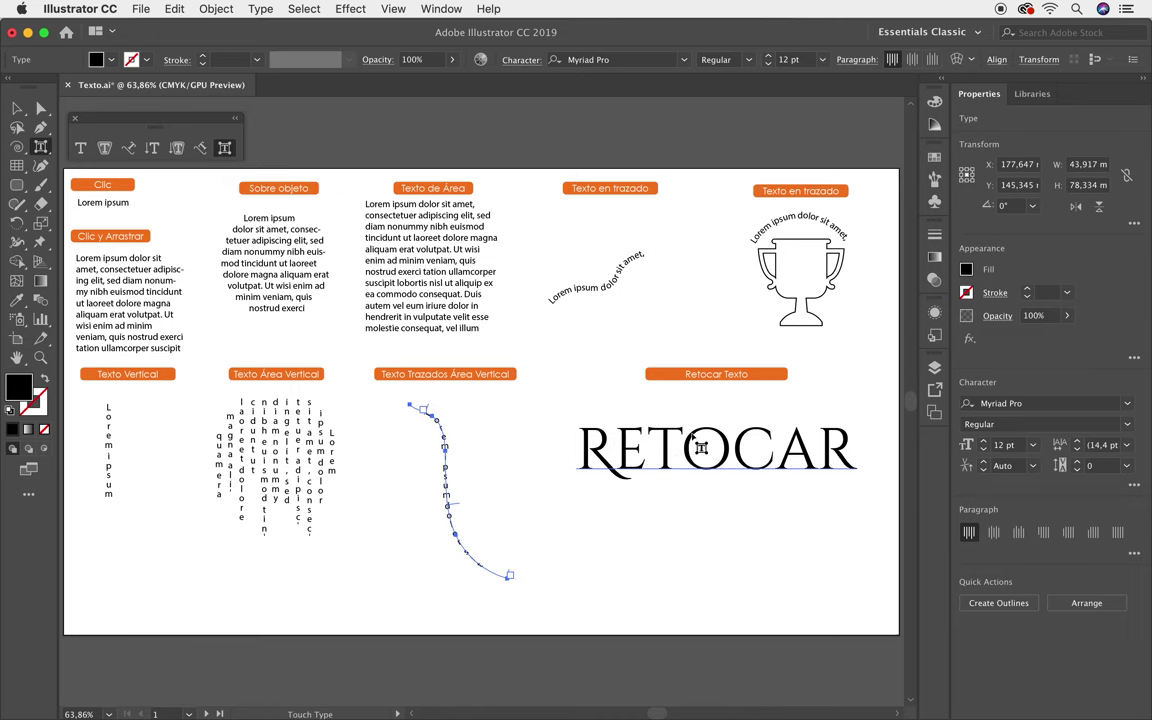
Step: Rotate and shrink the T of RETOCAR with Touch Type, then show artboard 2
mouse_move(749, 483)
mouse_down()
mouse_move(801, 495)
mouse_move(575, 422)
mouse_up()
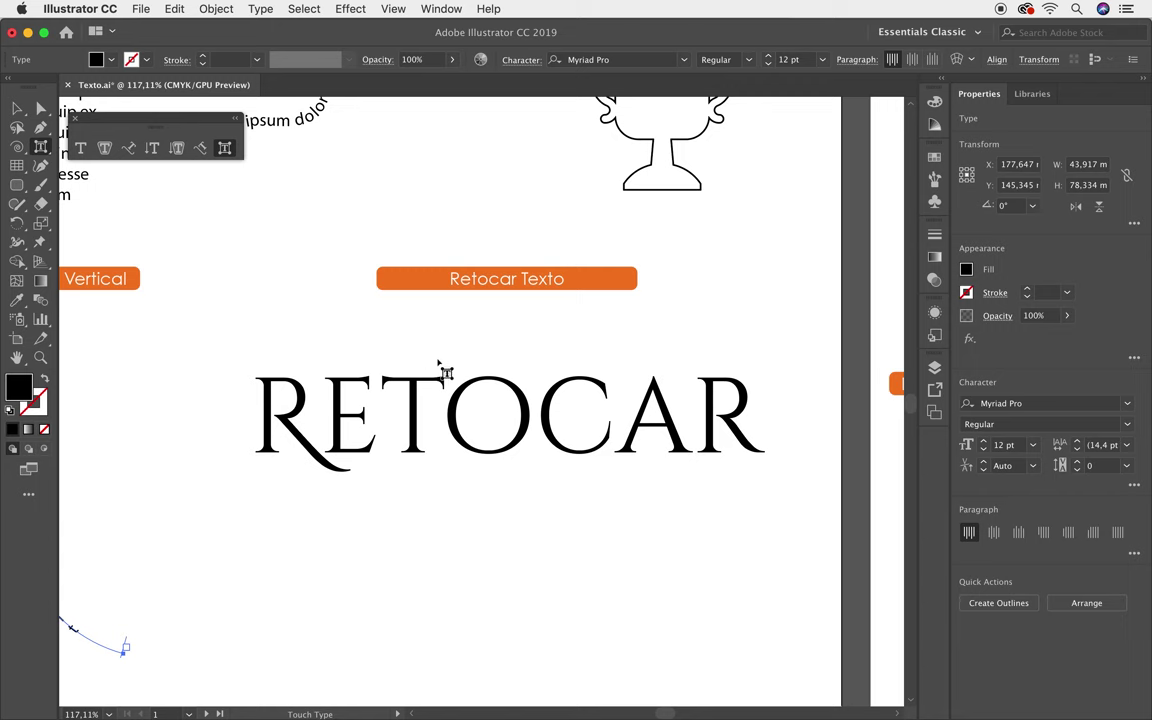
click(451, 405)
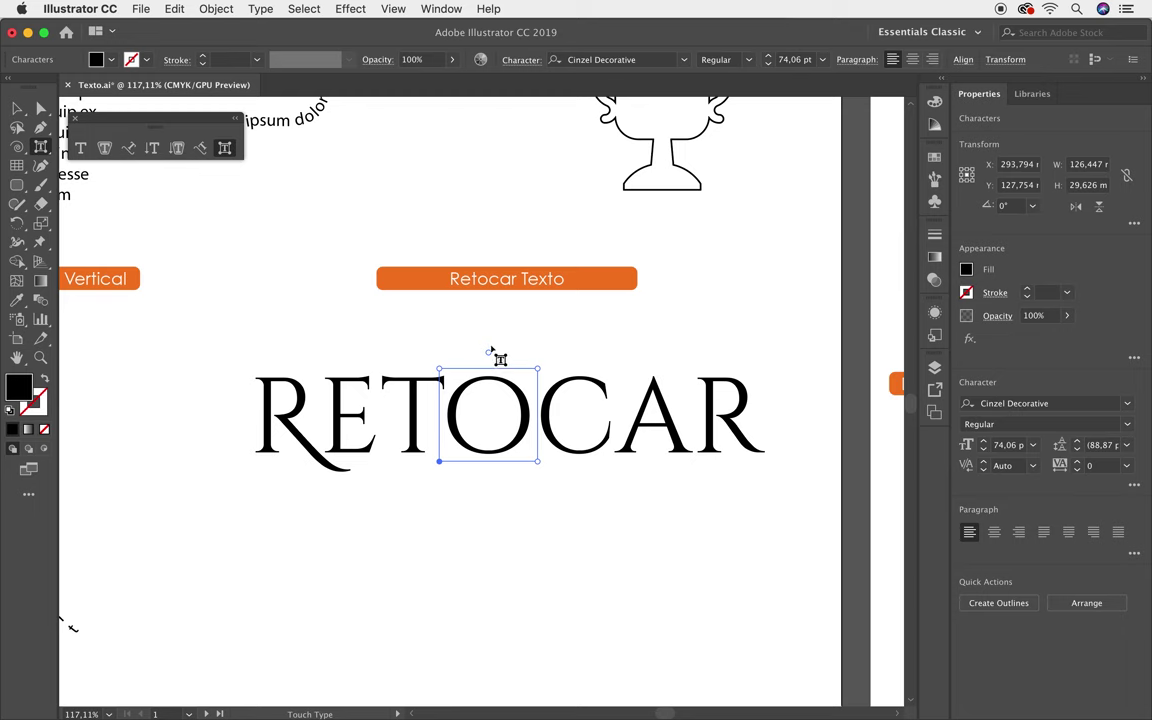
click(423, 403)
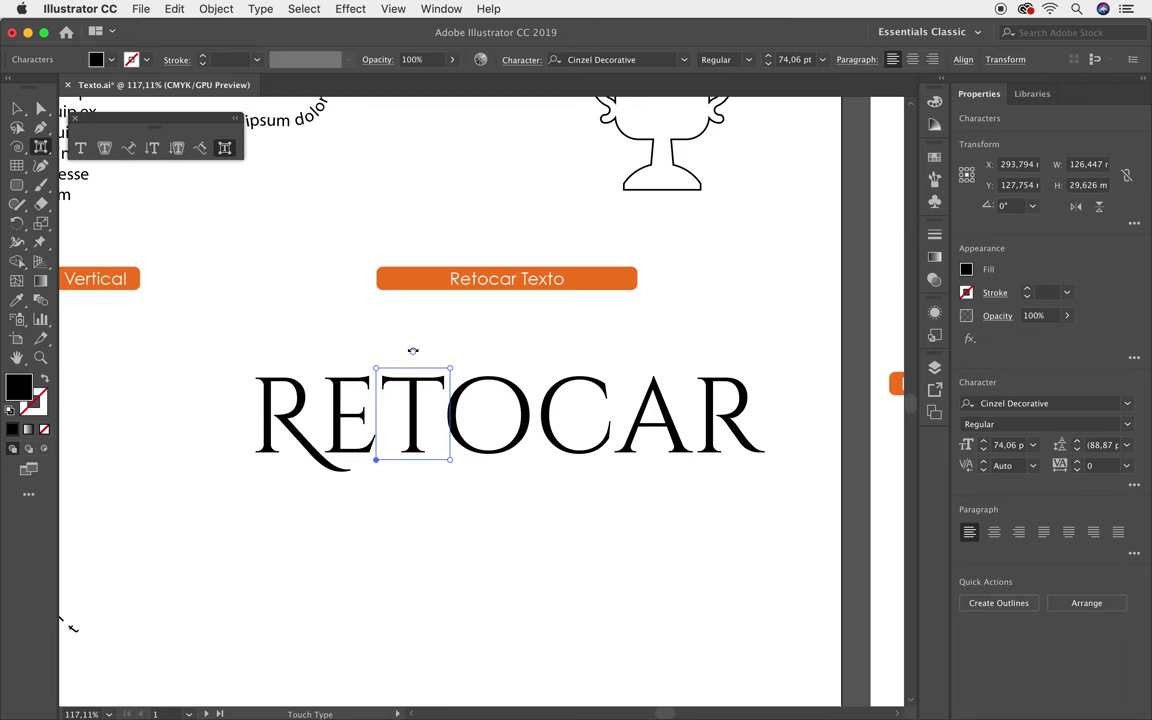
drag(412, 350, 464, 373)
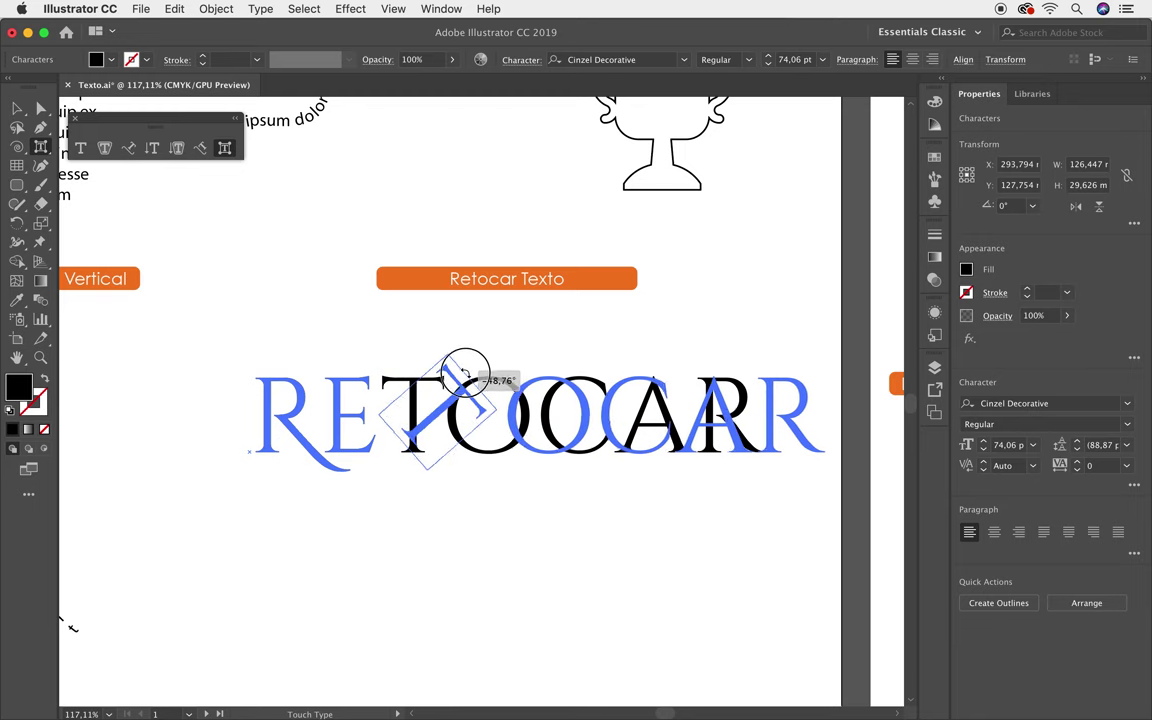
drag(464, 373, 378, 337)
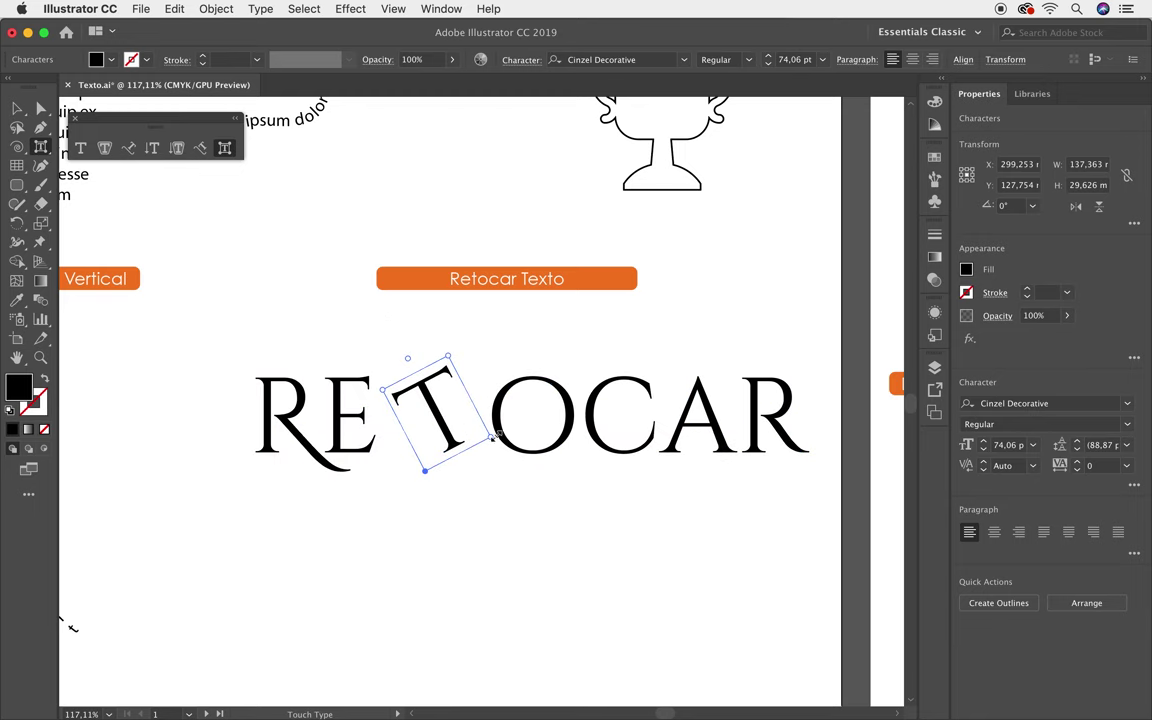
mouse_move(493, 437)
mouse_down()
mouse_move(428, 467)
mouse_move(399, 305)
mouse_up()
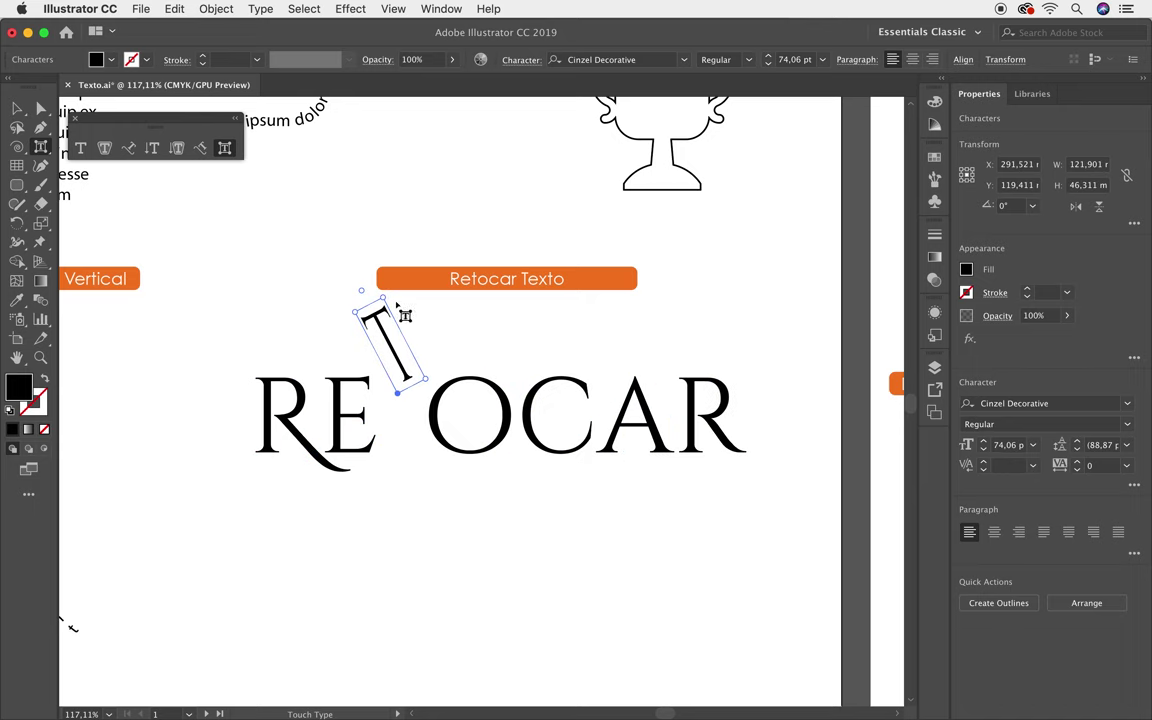
mouse_move(382, 298)
mouse_down()
mouse_move(365, 345)
mouse_move(413, 383)
mouse_move(392, 377)
mouse_up()
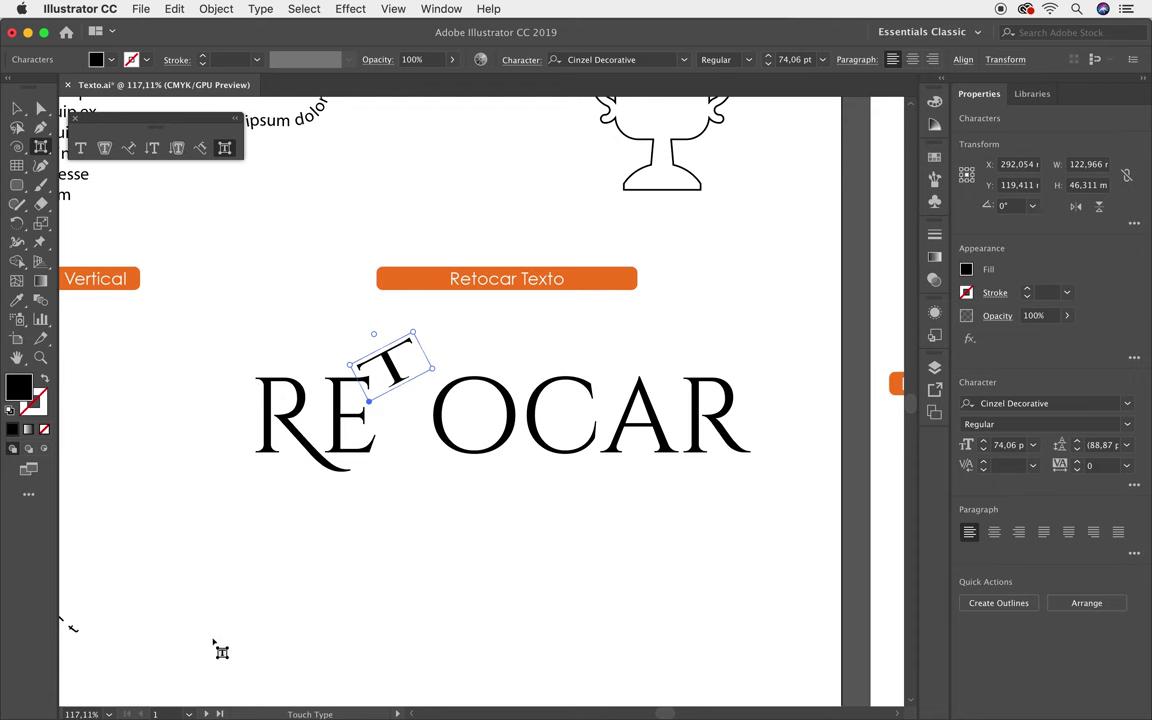
click(208, 713)
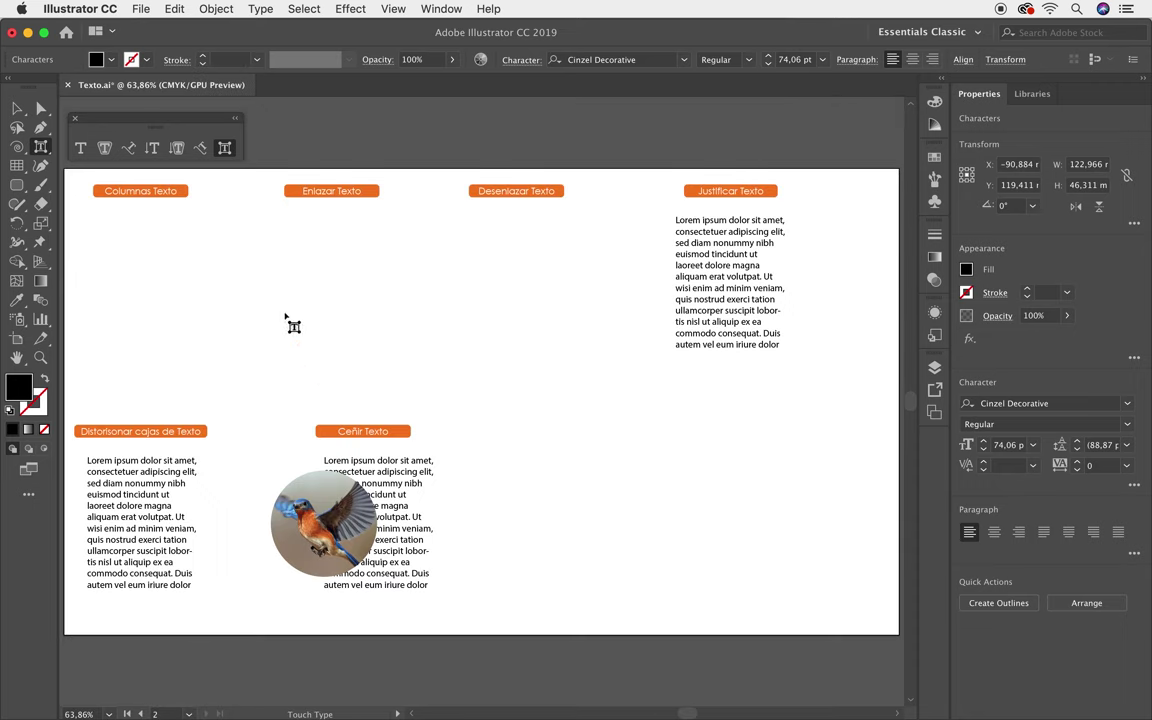
Step: Draw a placeholder-filled text frame under Columnas Texto and open Area Type Options
click(82, 148)
drag(83, 209, 235, 359)
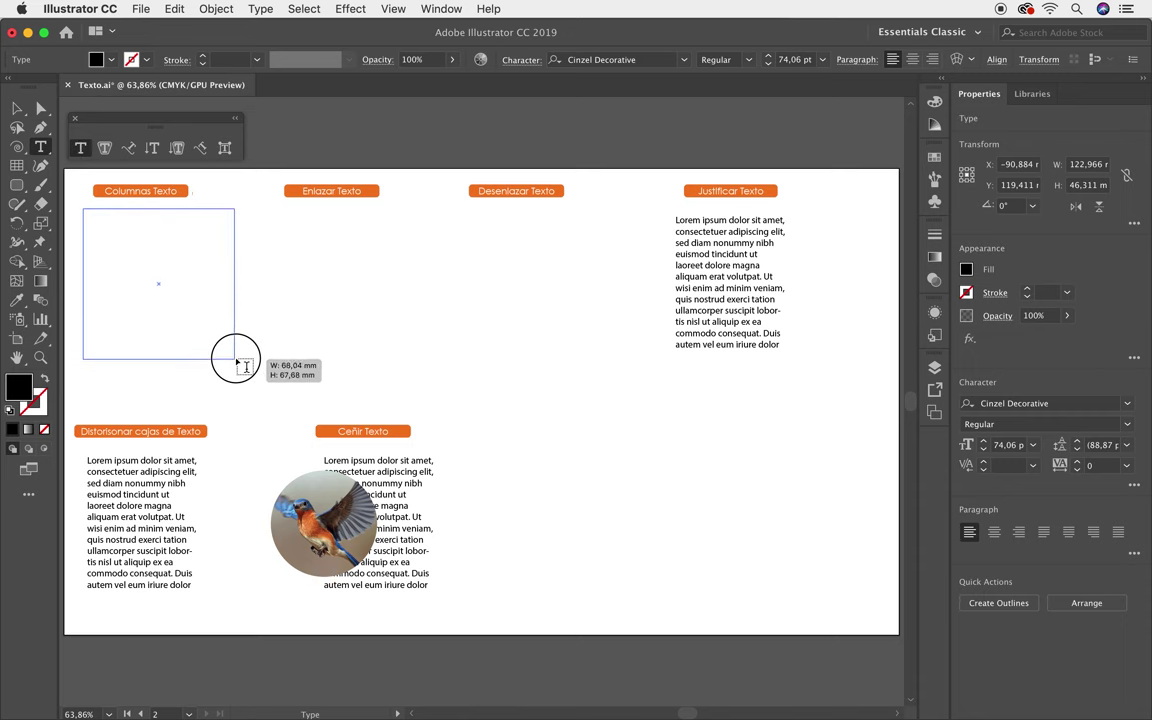
drag(235, 359, 247, 342)
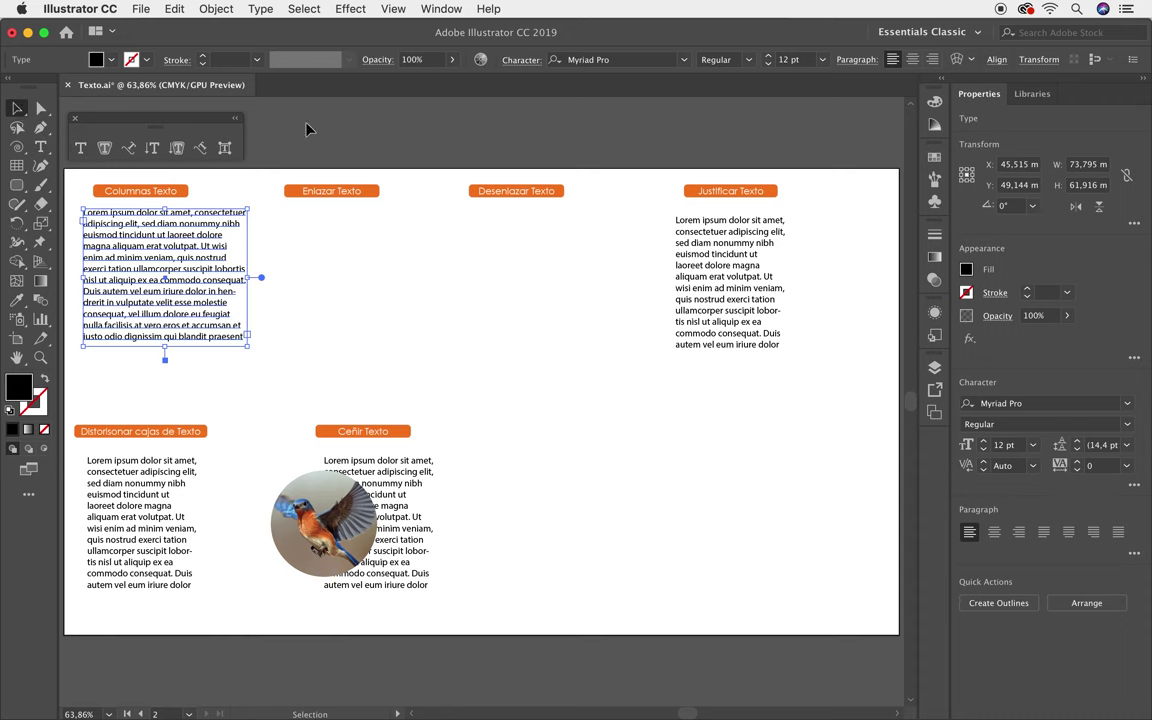
click(262, 9)
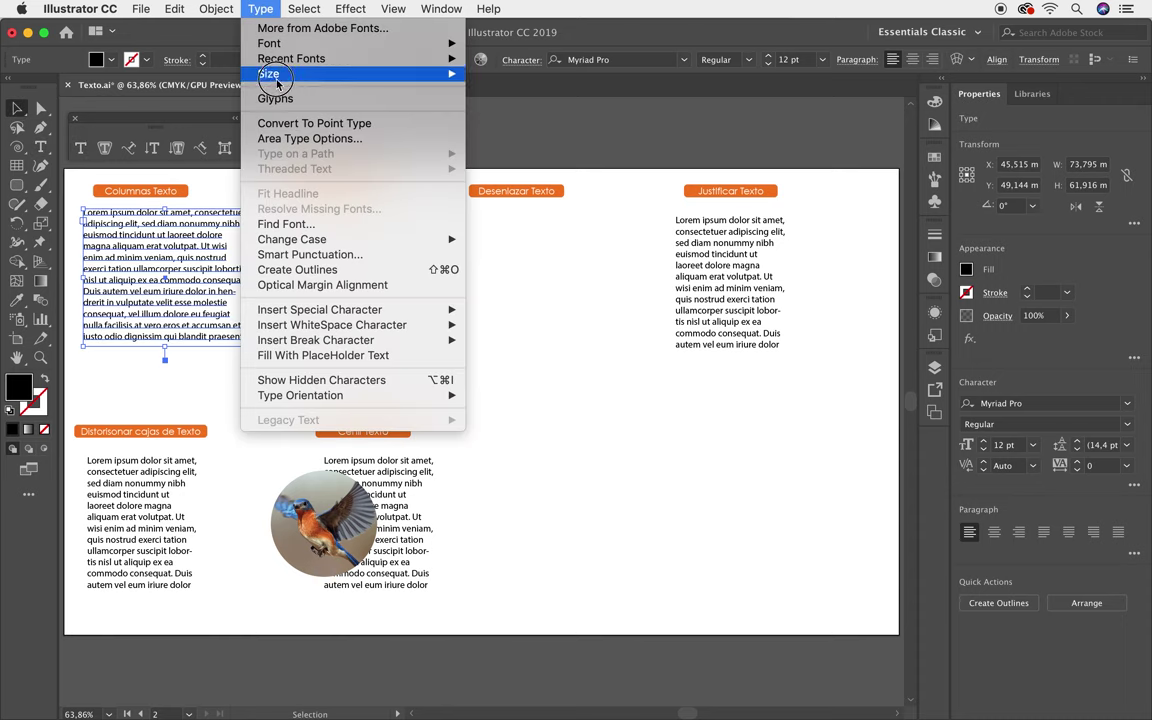
click(299, 140)
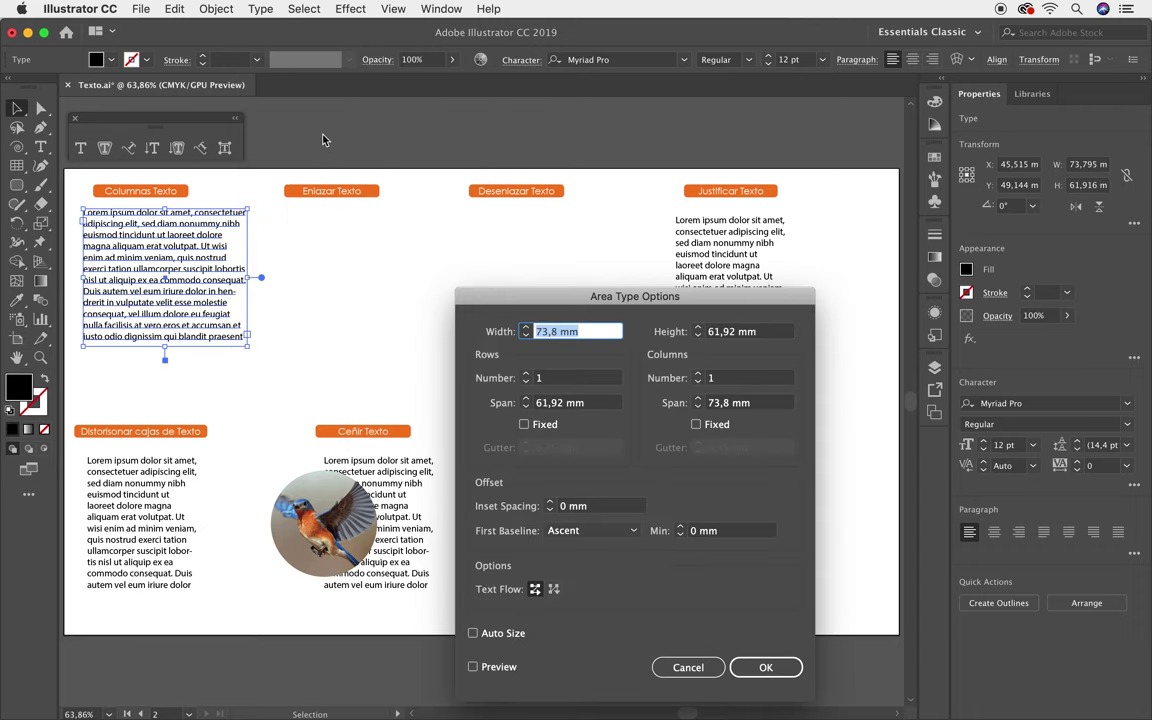
Step: Set the frame's Area Type Options to 2 rows and 2 columns with Preview, then deselect
drag(494, 276, 382, 47)
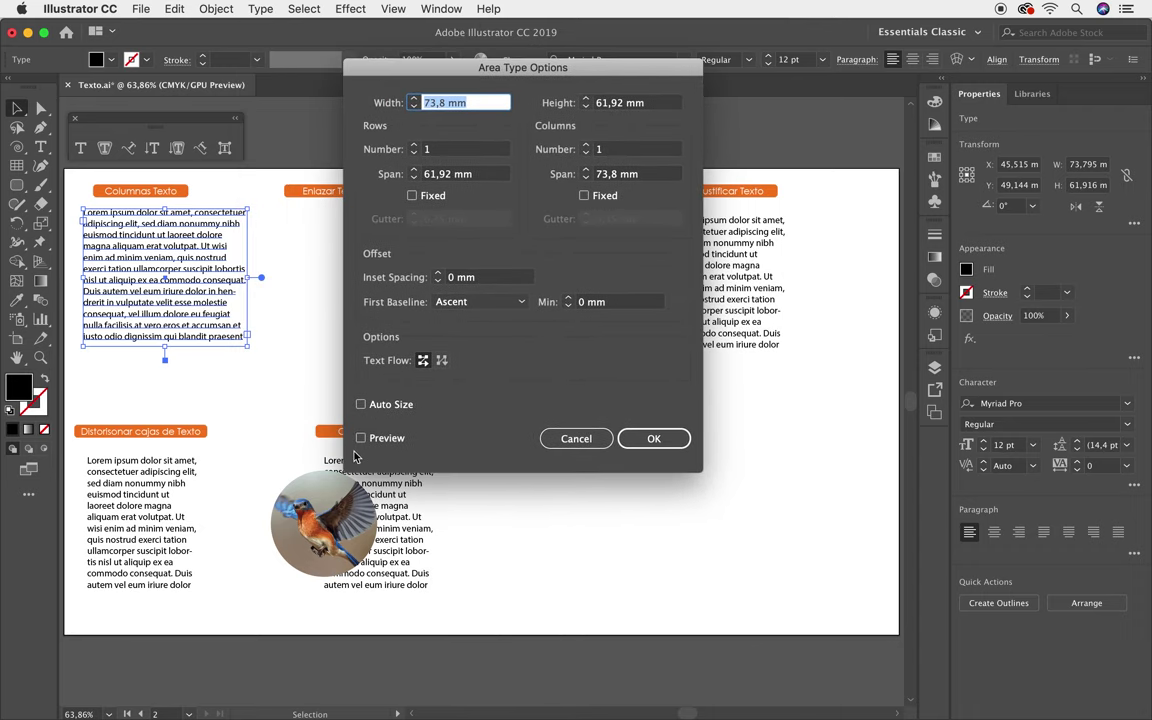
click(362, 439)
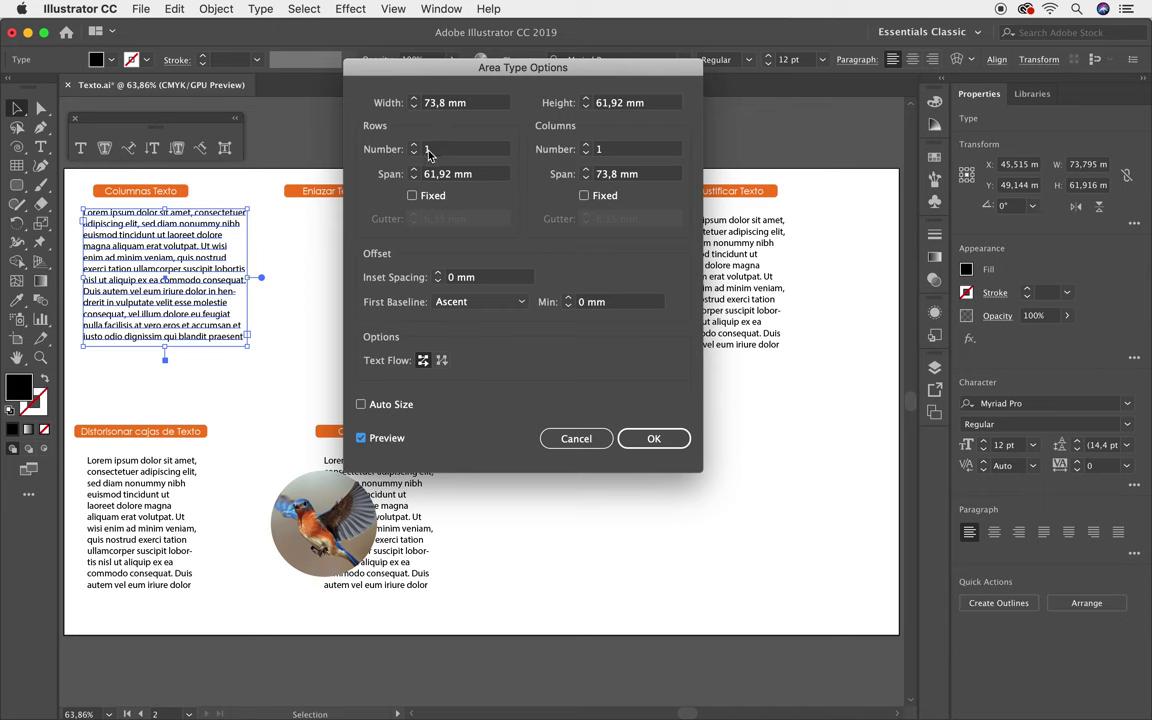
click(413, 146)
click(585, 146)
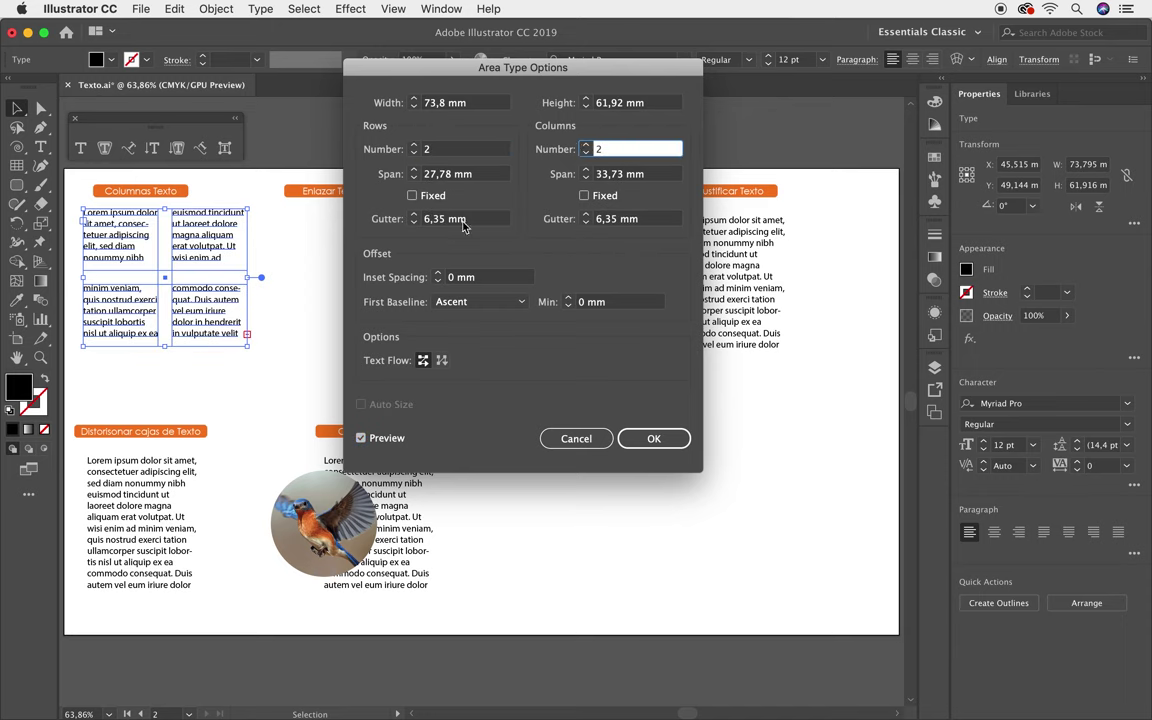
click(653, 440)
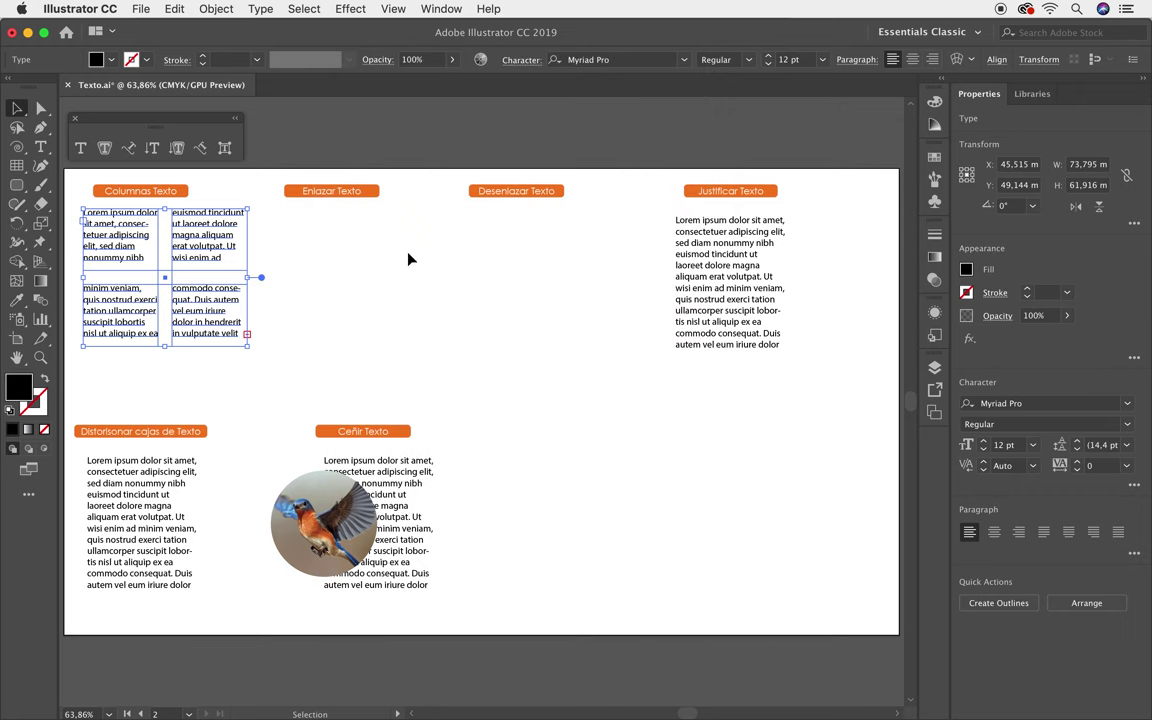
click(395, 279)
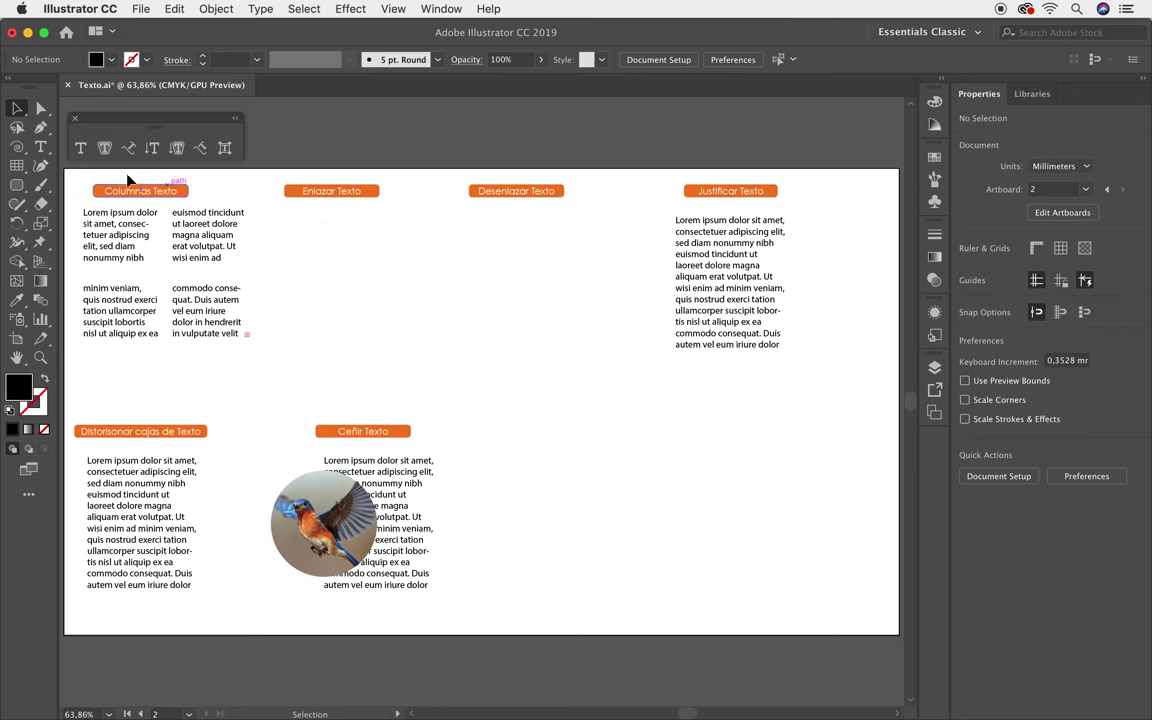
Step: Draw a text frame under Enlazar Texto and shrink it so its text overflows
click(40, 147)
drag(290, 215, 394, 360)
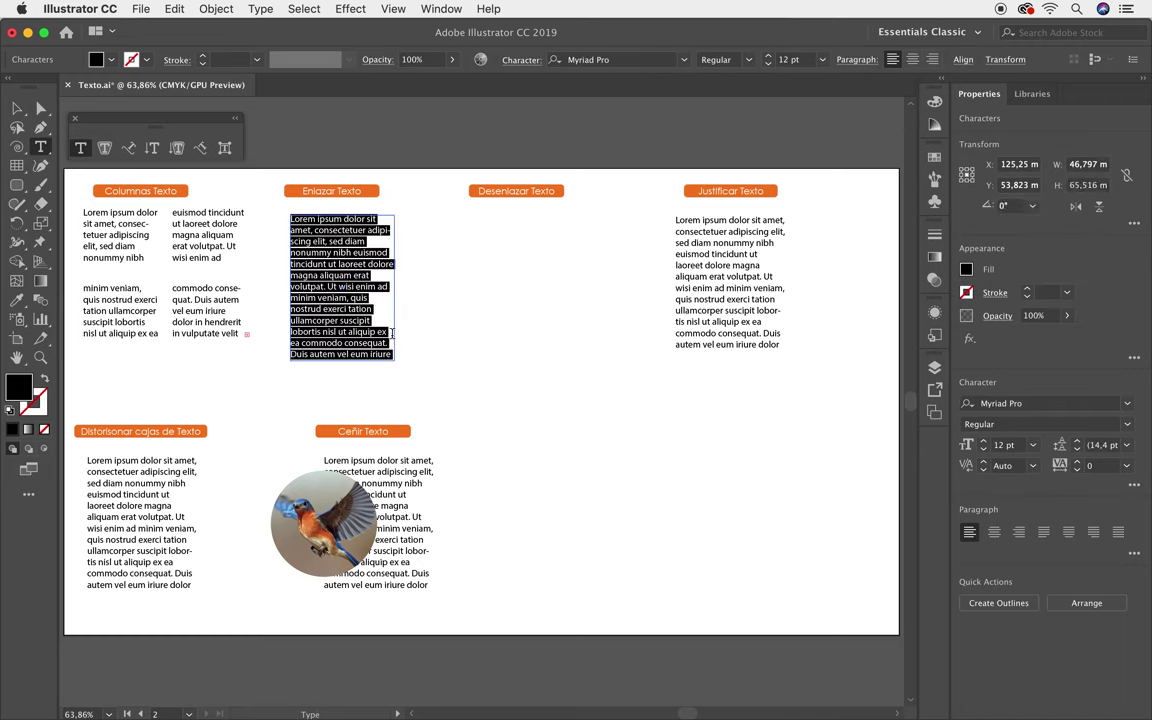
click(17, 108)
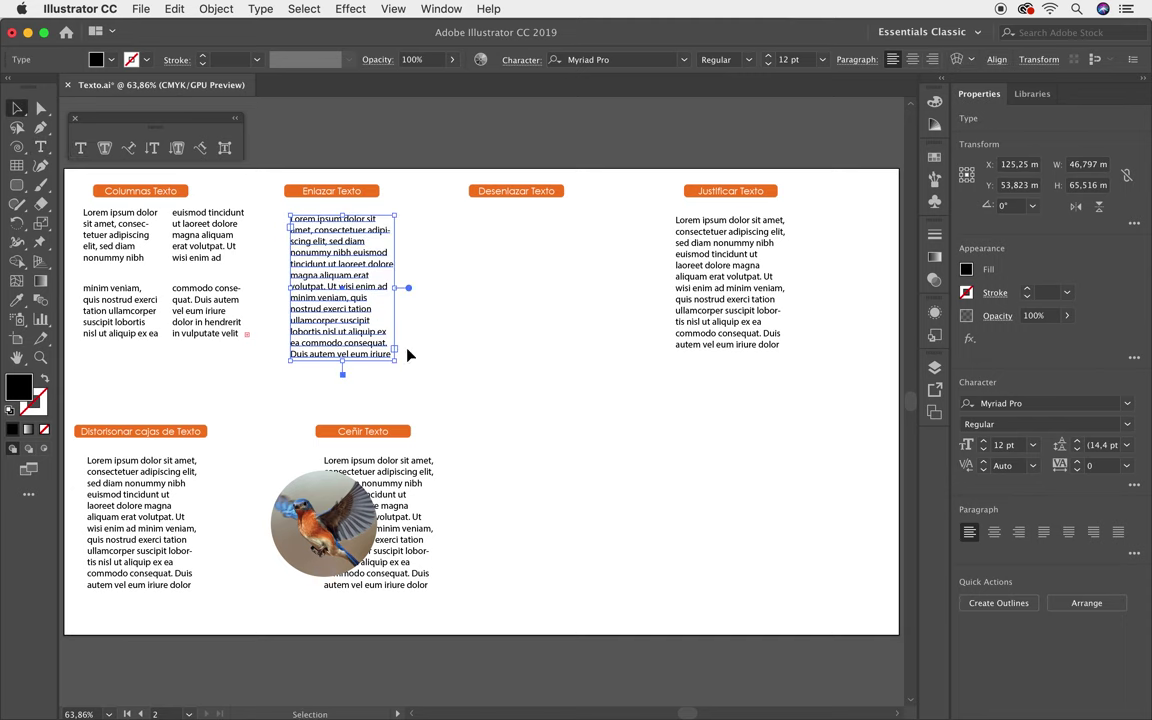
drag(399, 365, 386, 320)
drag(334, 257, 319, 251)
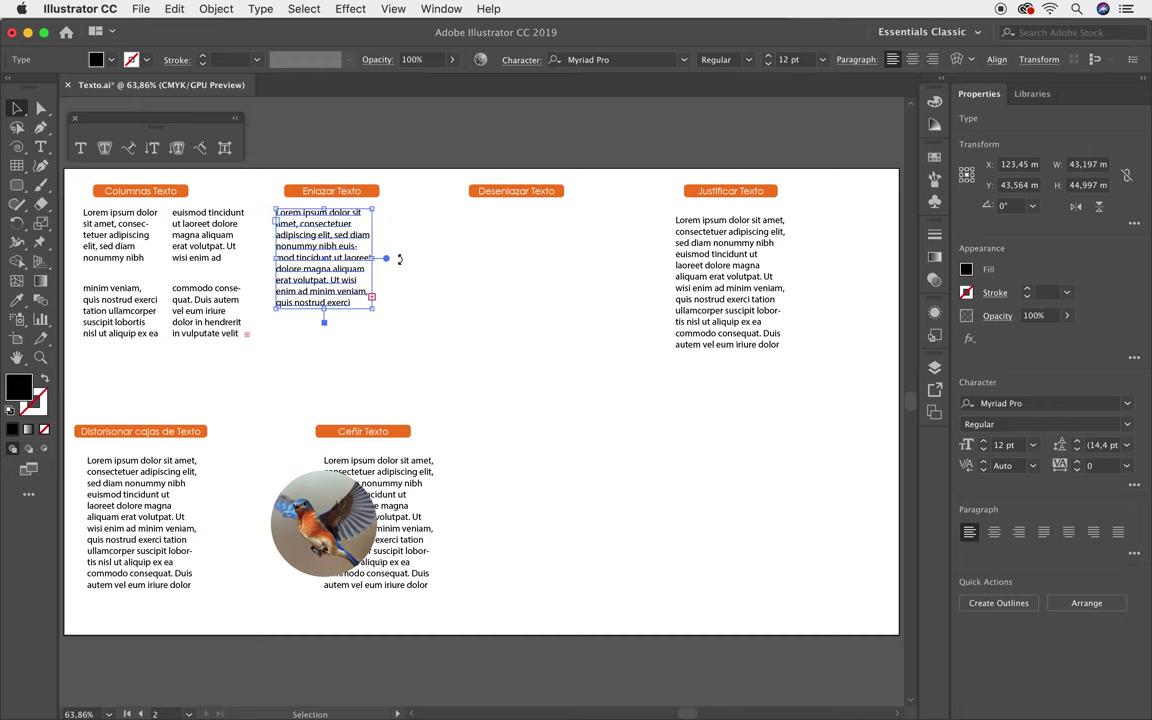
click(411, 296)
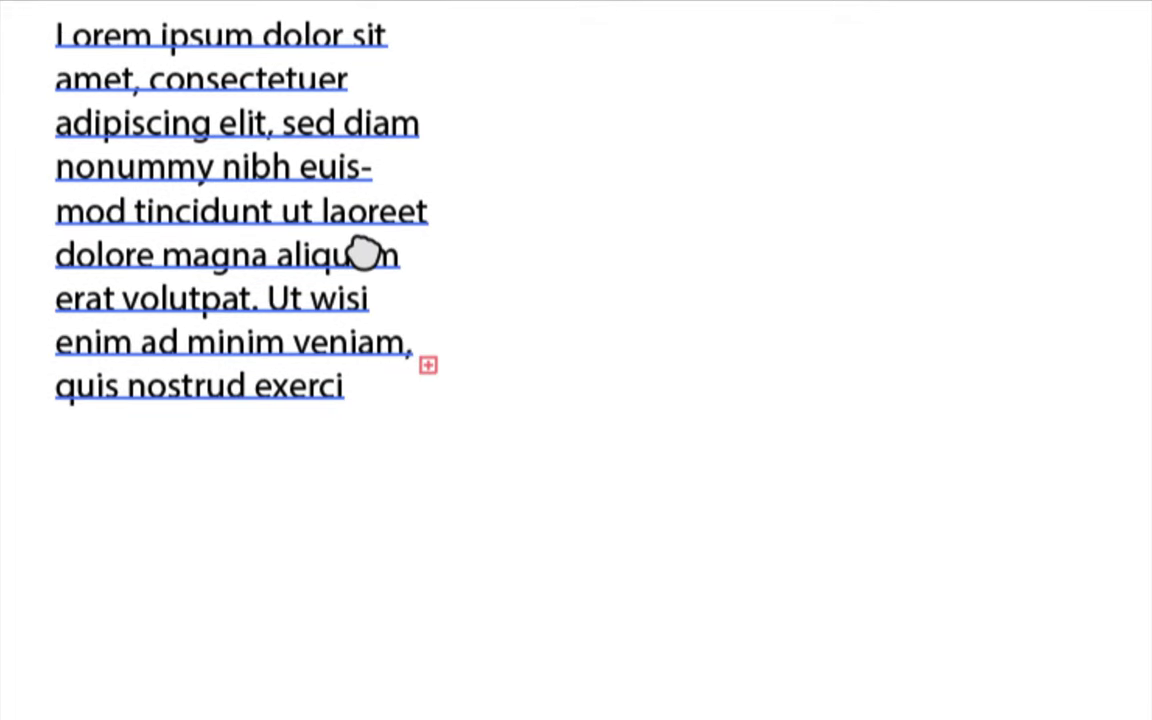
Step: Thread the frame's overflow text into a second frame drawn to its right
click(457, 476)
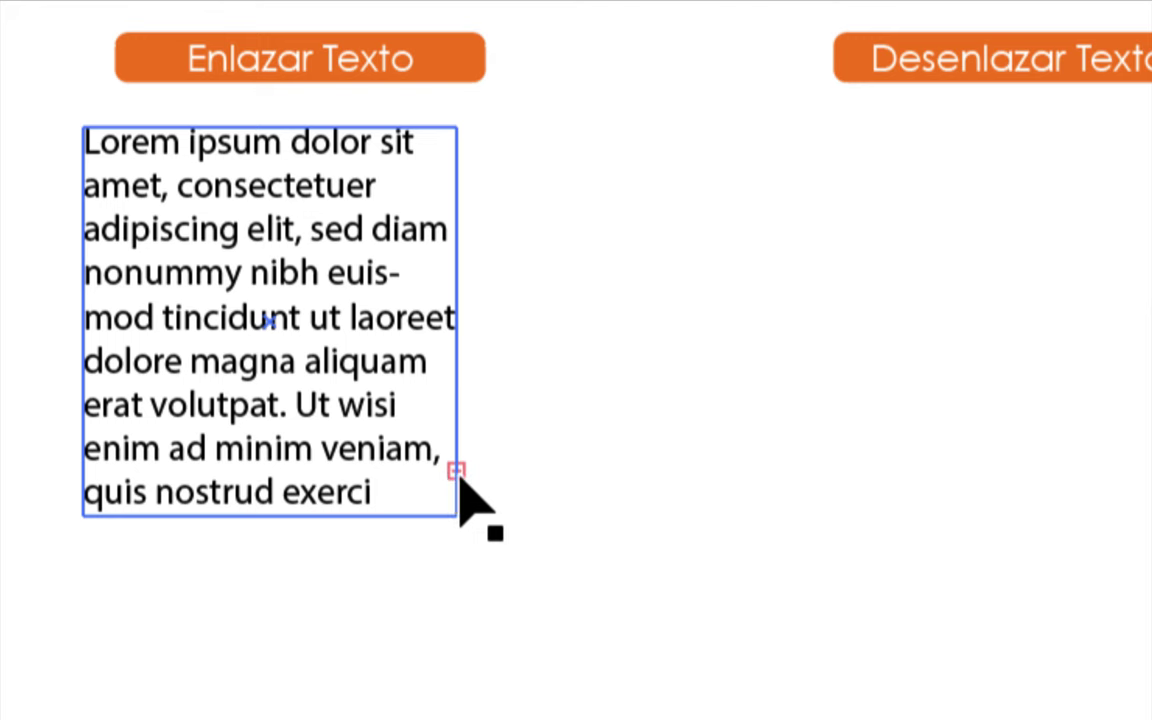
click(457, 476)
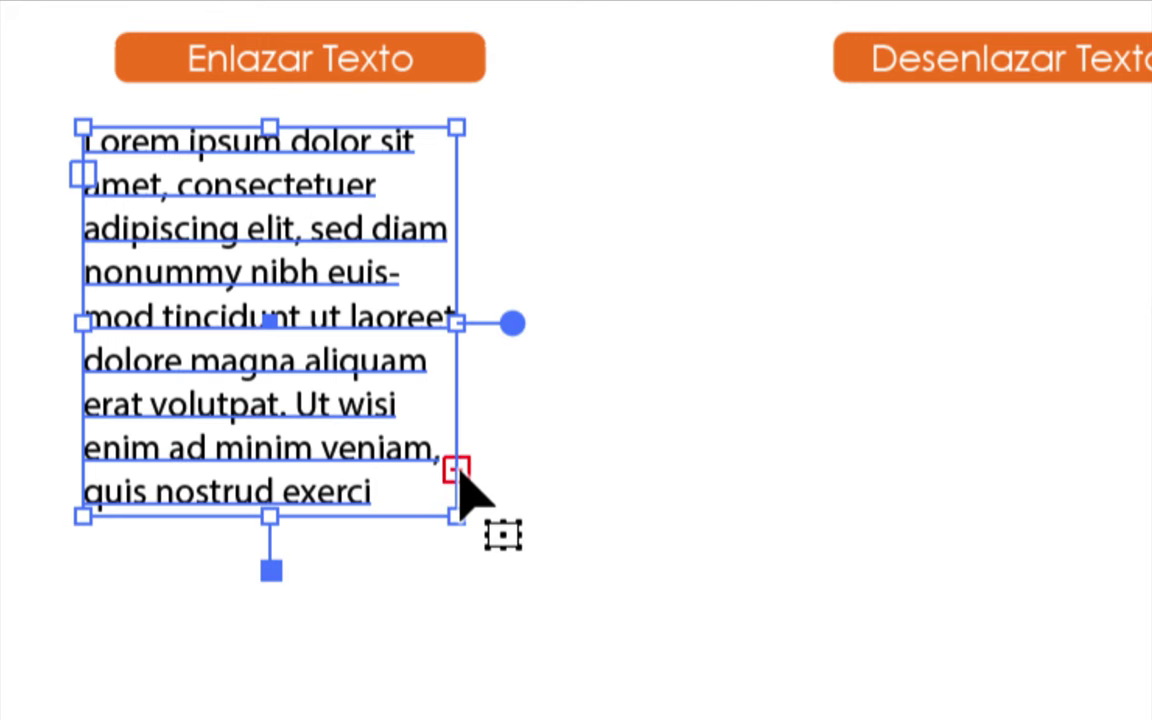
click(455, 470)
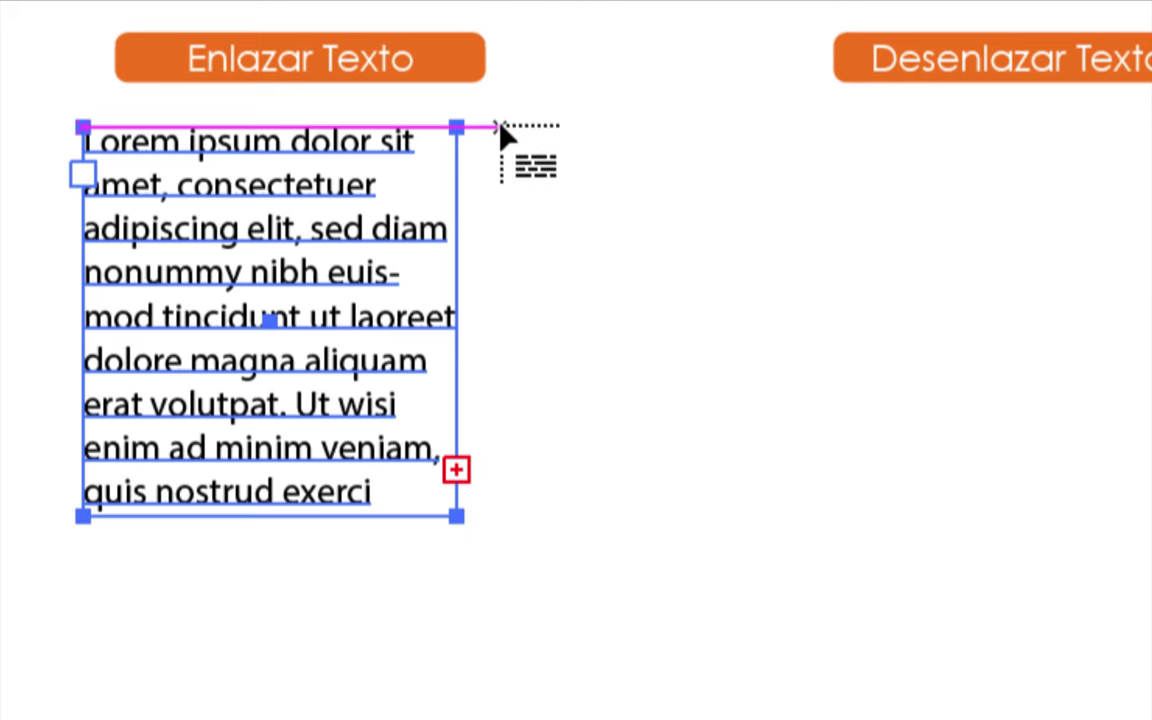
drag(484, 127, 724, 516)
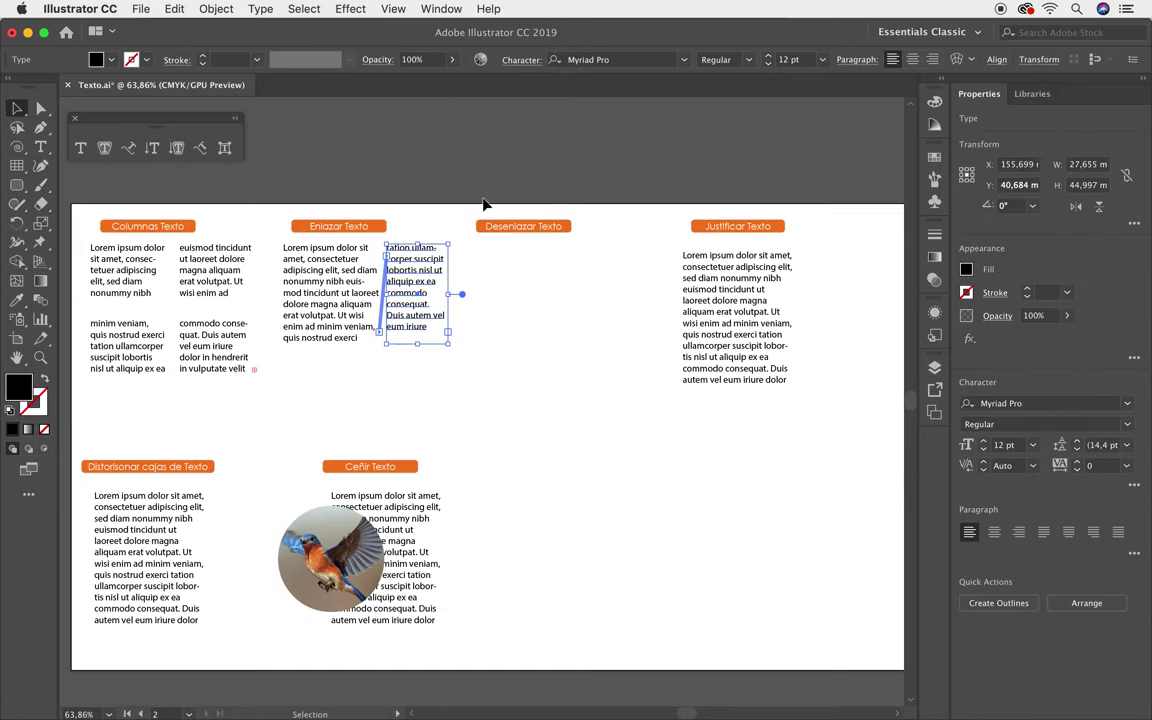
shift+click(324, 335)
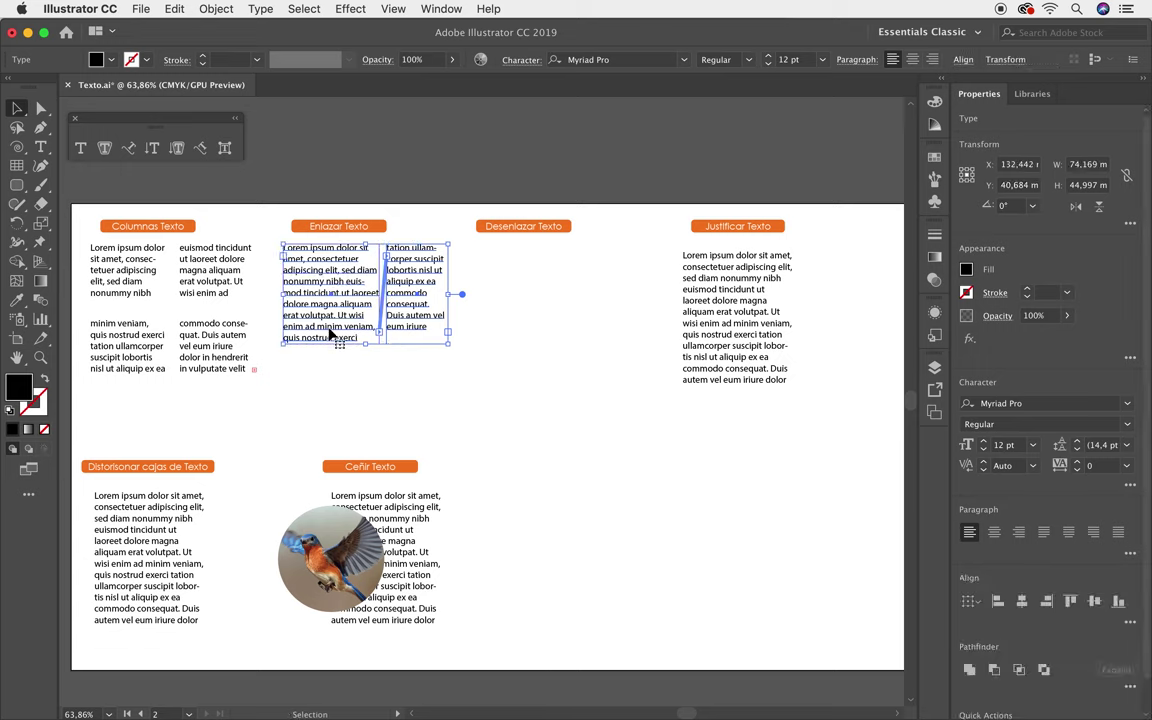
Step: Copy both threaded frames under Desenlazar Texto and remove their threading
drag(320, 332, 550, 316)
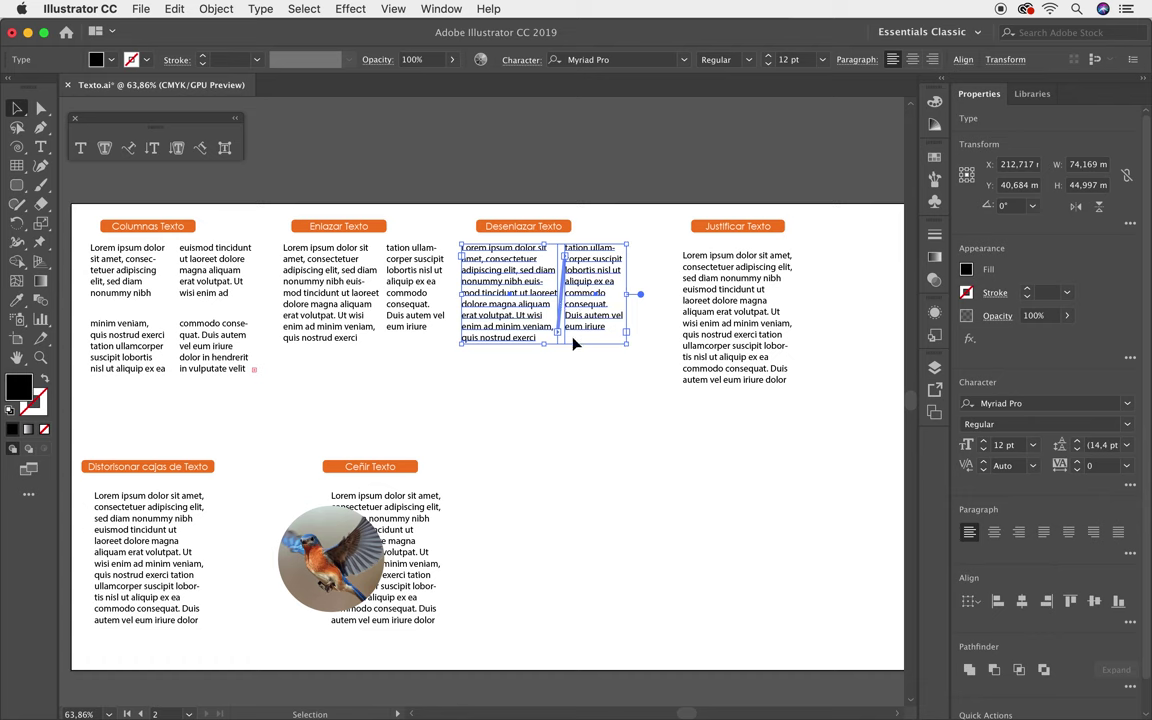
click(260, 9)
mouse_move(295, 169)
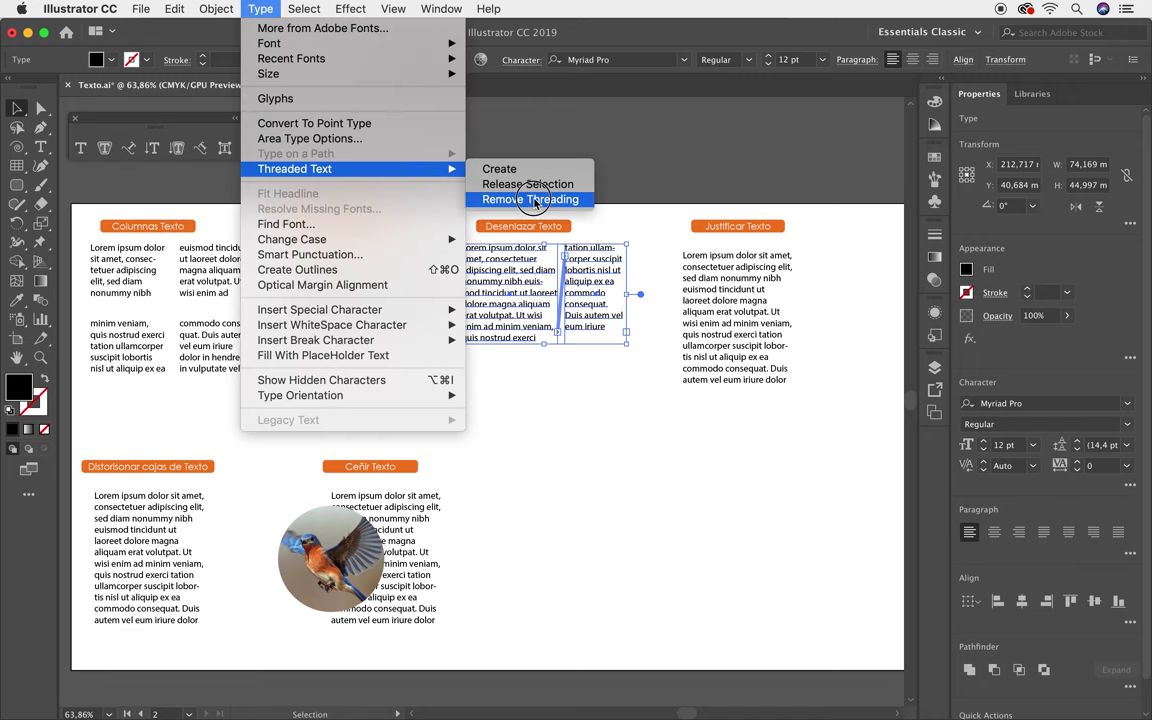
click(538, 200)
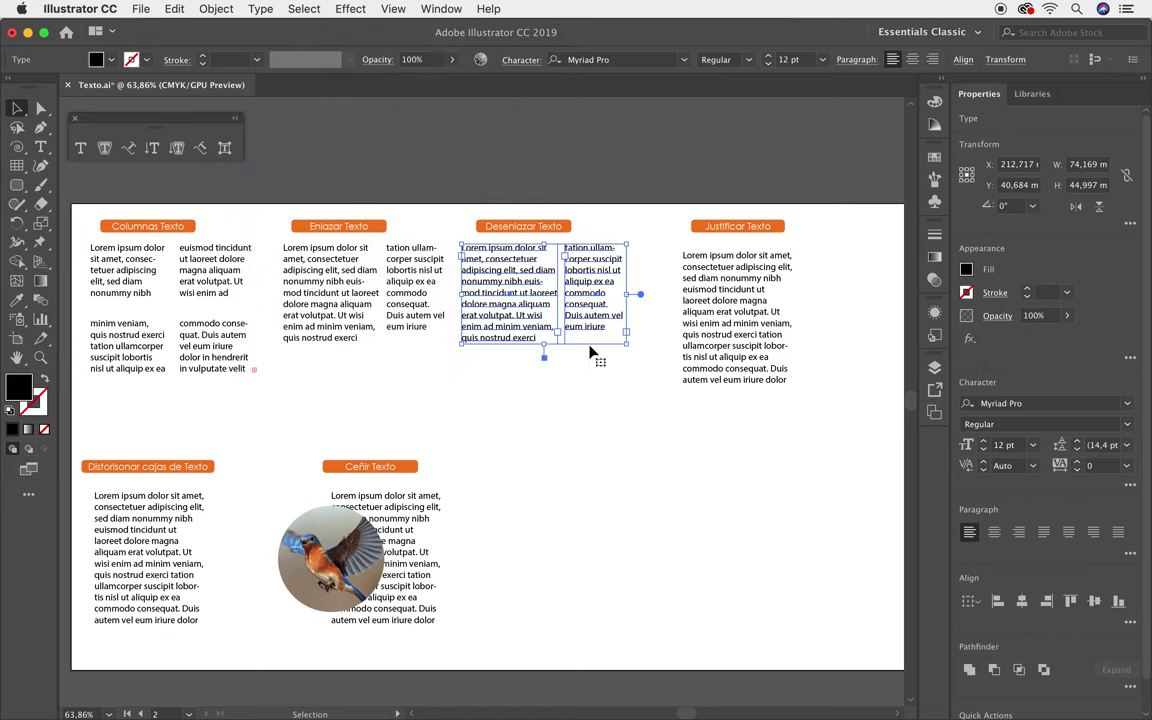
click(733, 264)
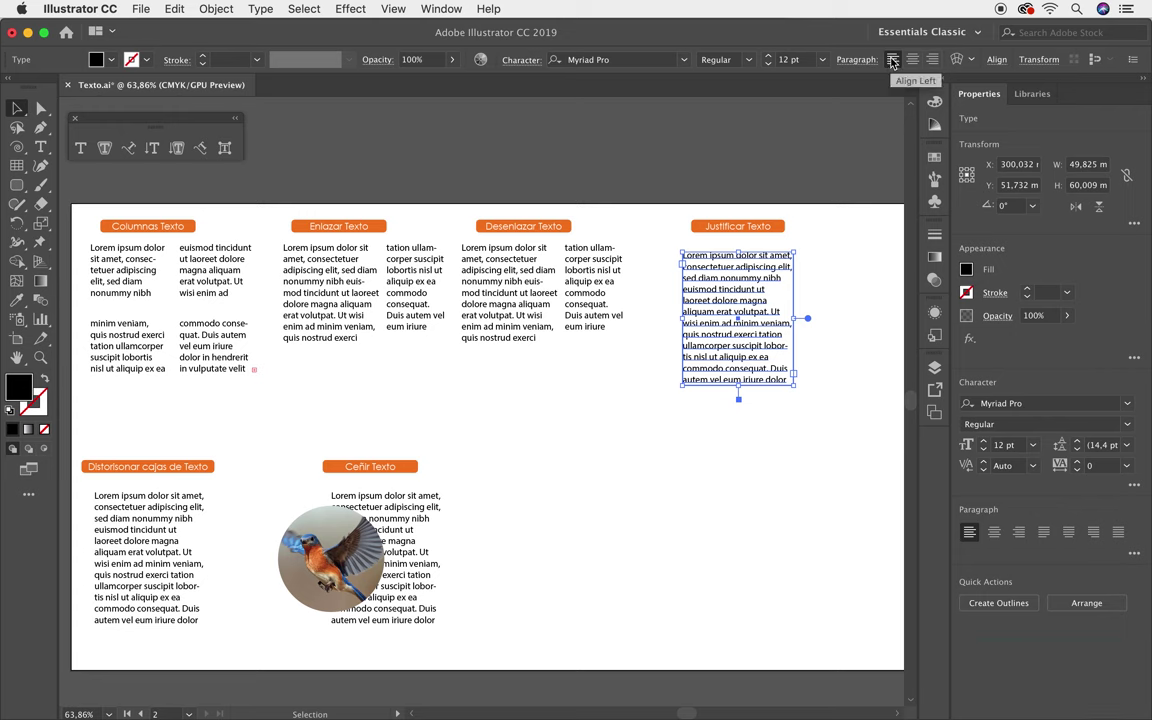
Step: Try left, centre and right alignment, then justify the Justificar Texto paragraph with last line left
click(912, 60)
click(932, 60)
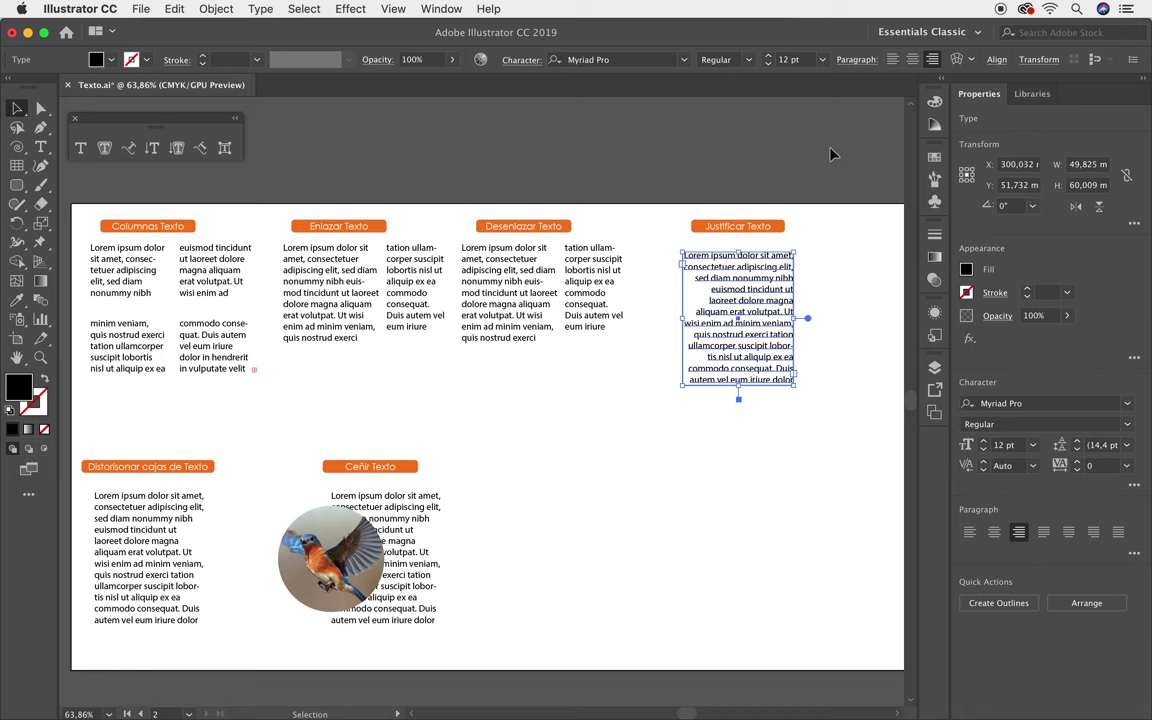
key(ctrl+shift+l)
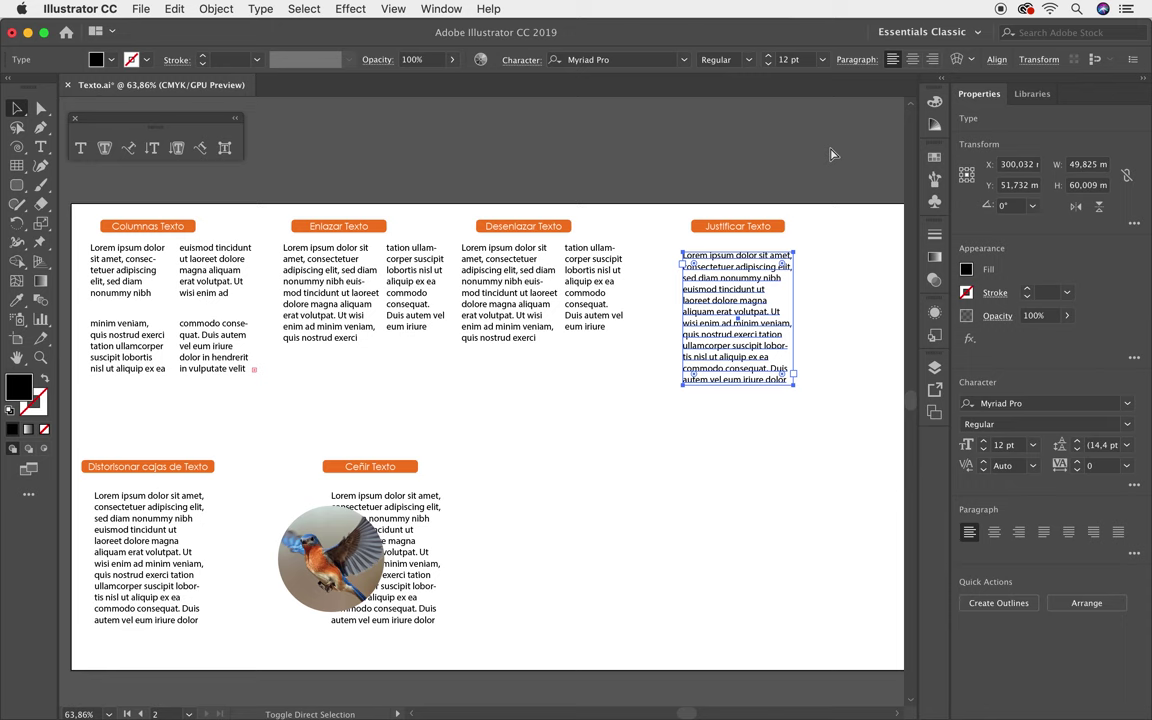
key(ctrl+shift+c)
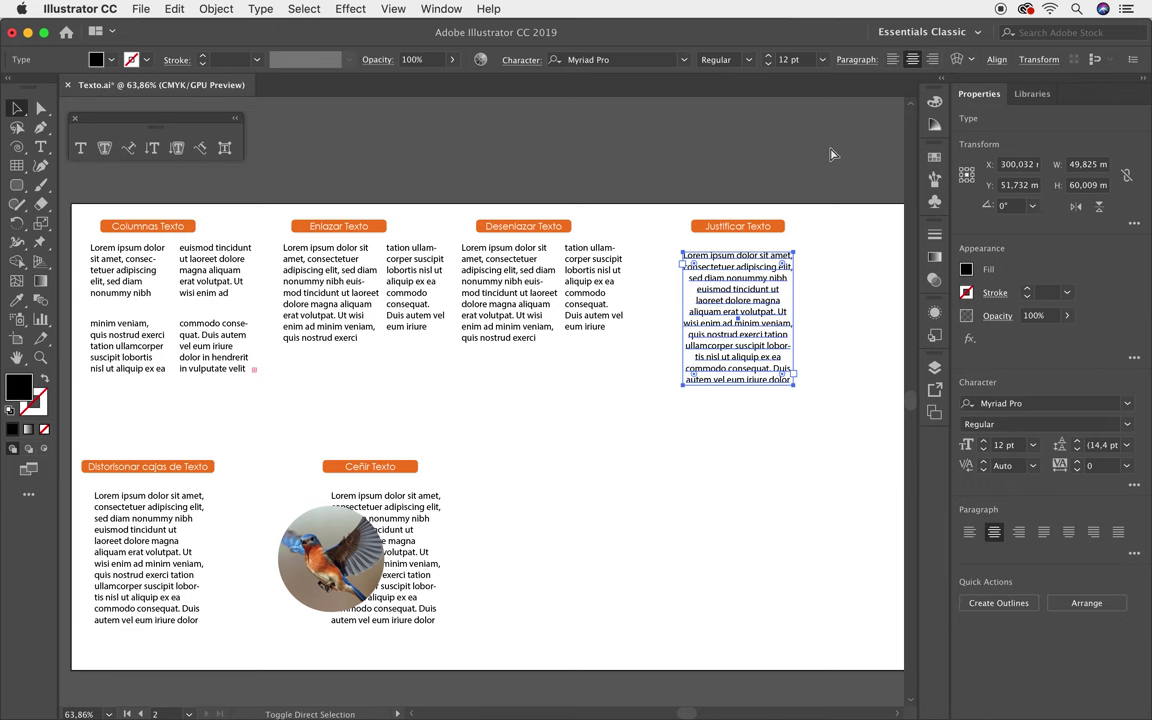
key(ctrl+shift+r)
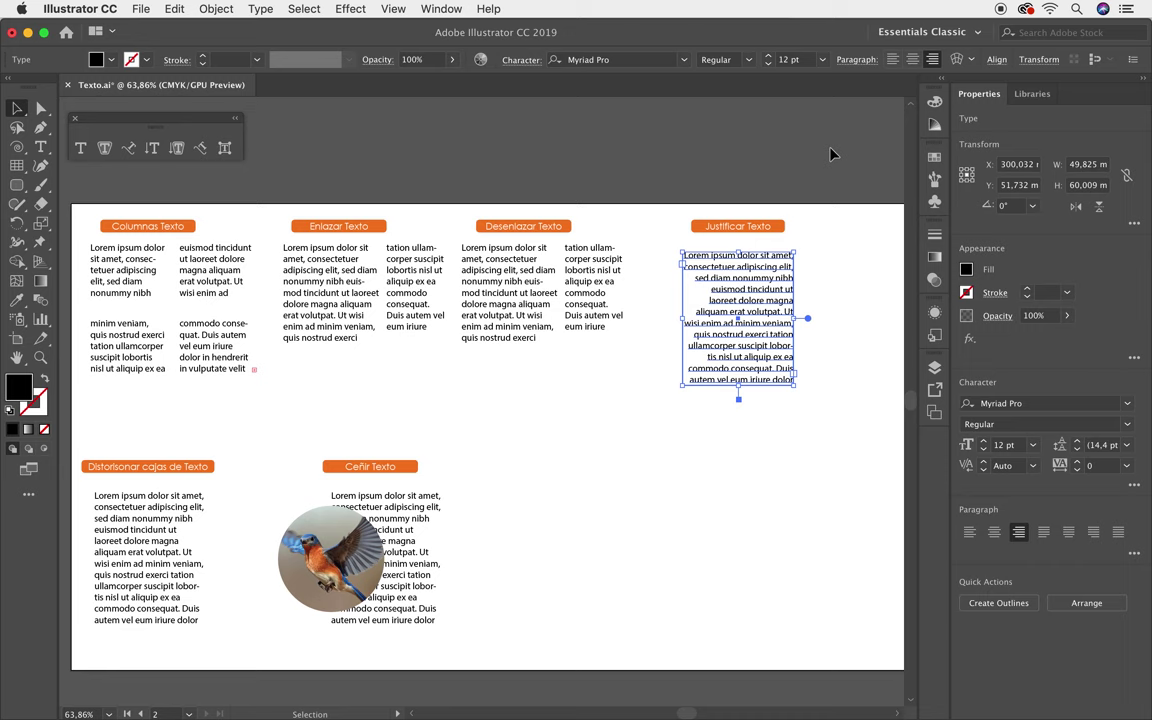
key(ctrl)
key(ctrl+shift+j)
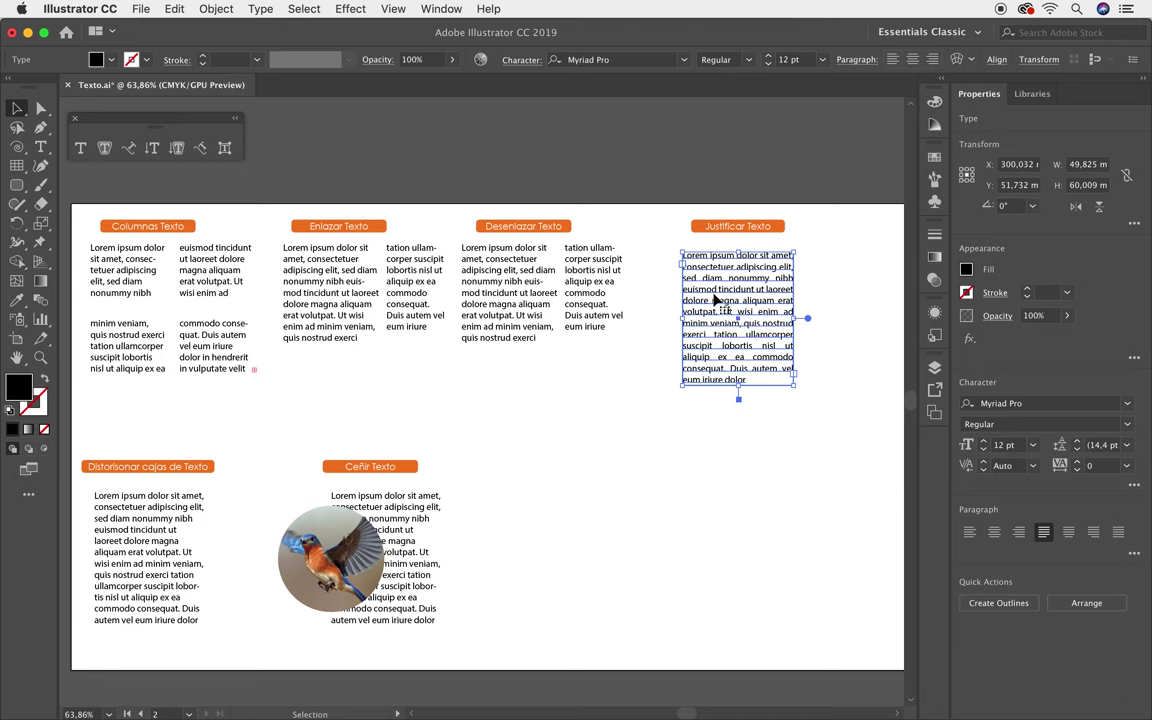
key(ctrl+t)
key(v)
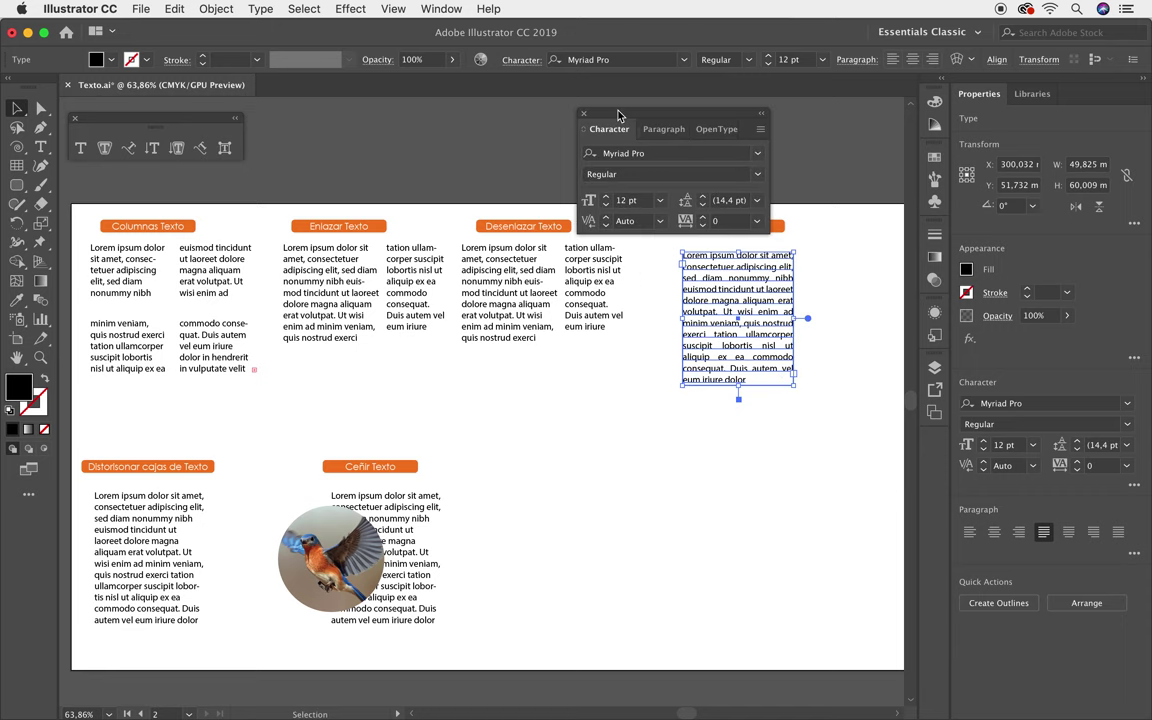
drag(647, 137, 543, 126)
click(558, 119)
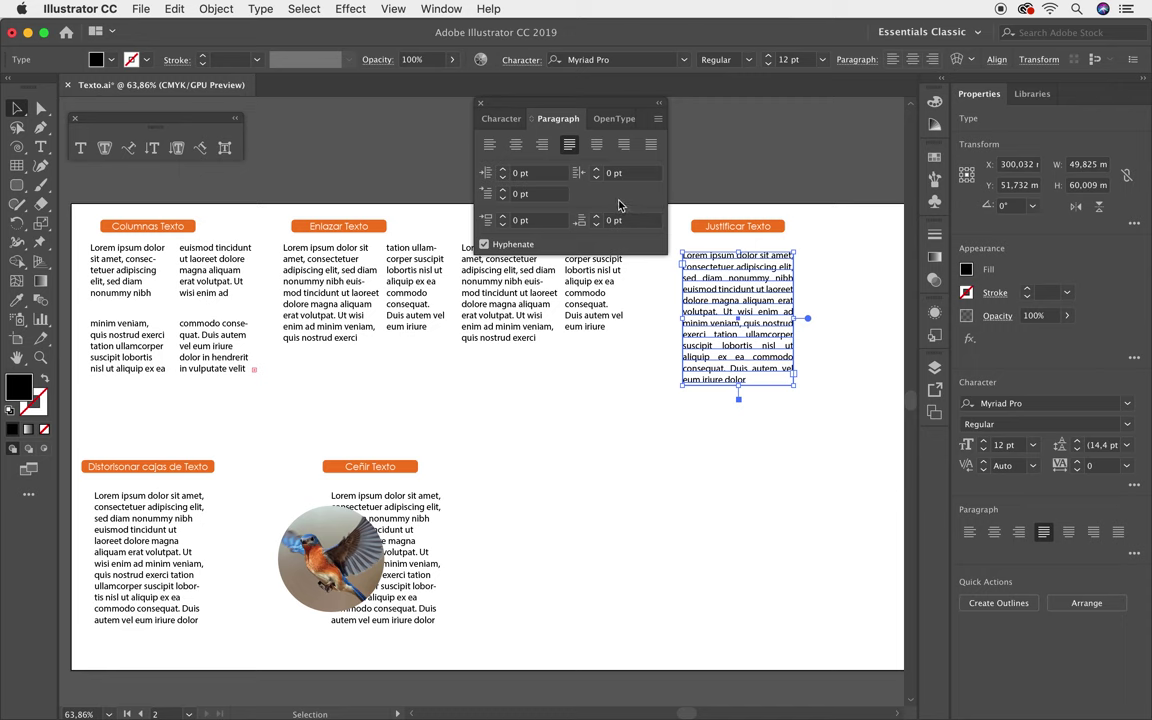
key(ctrl+t)
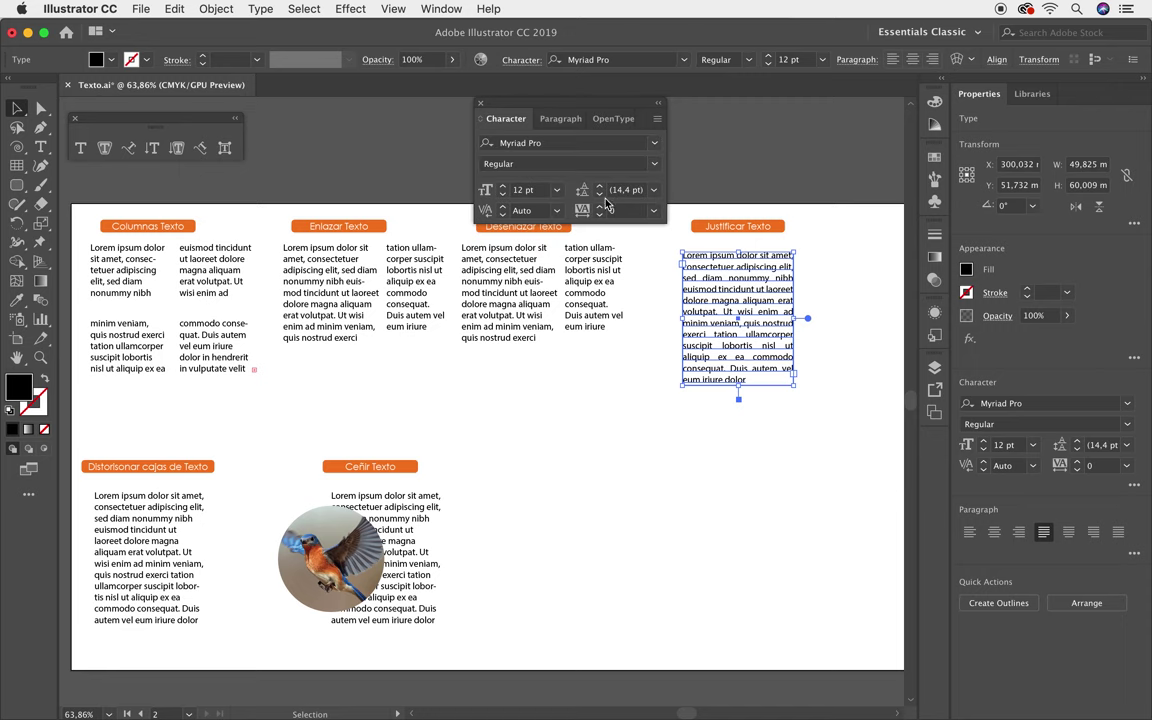
key(ctrl+t)
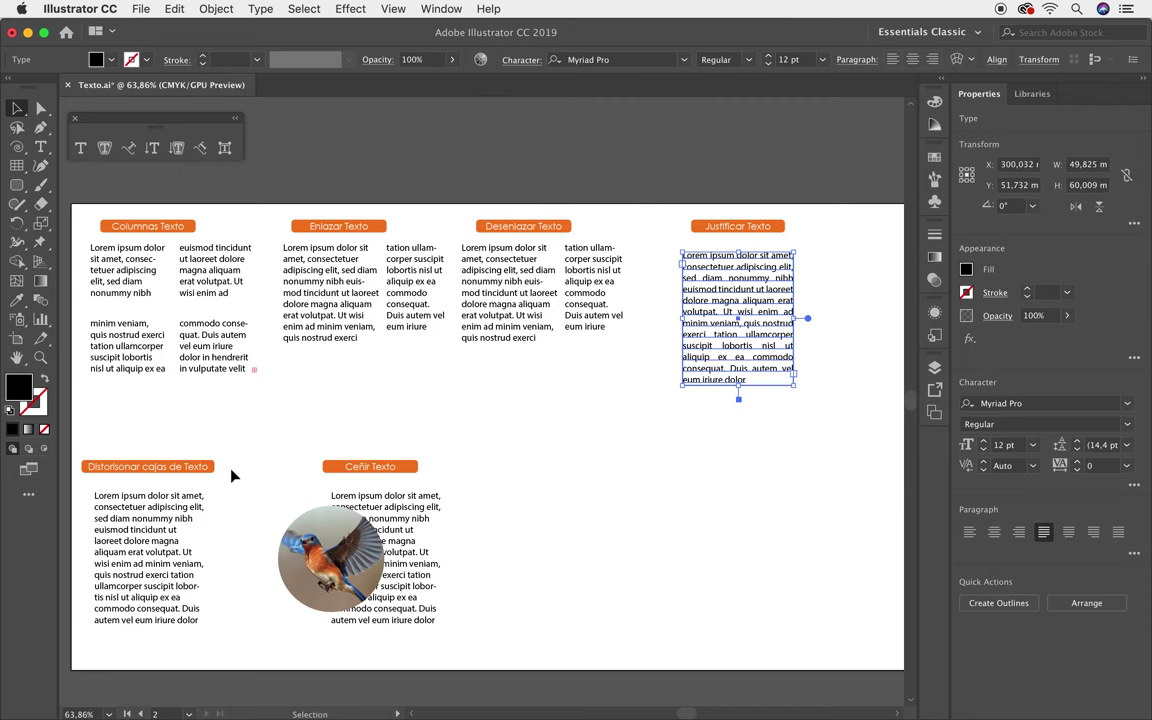
mouse_move(232, 473)
mouse_down()
mouse_move(410, 445)
mouse_move(432, 404)
mouse_move(408, 352)
mouse_up()
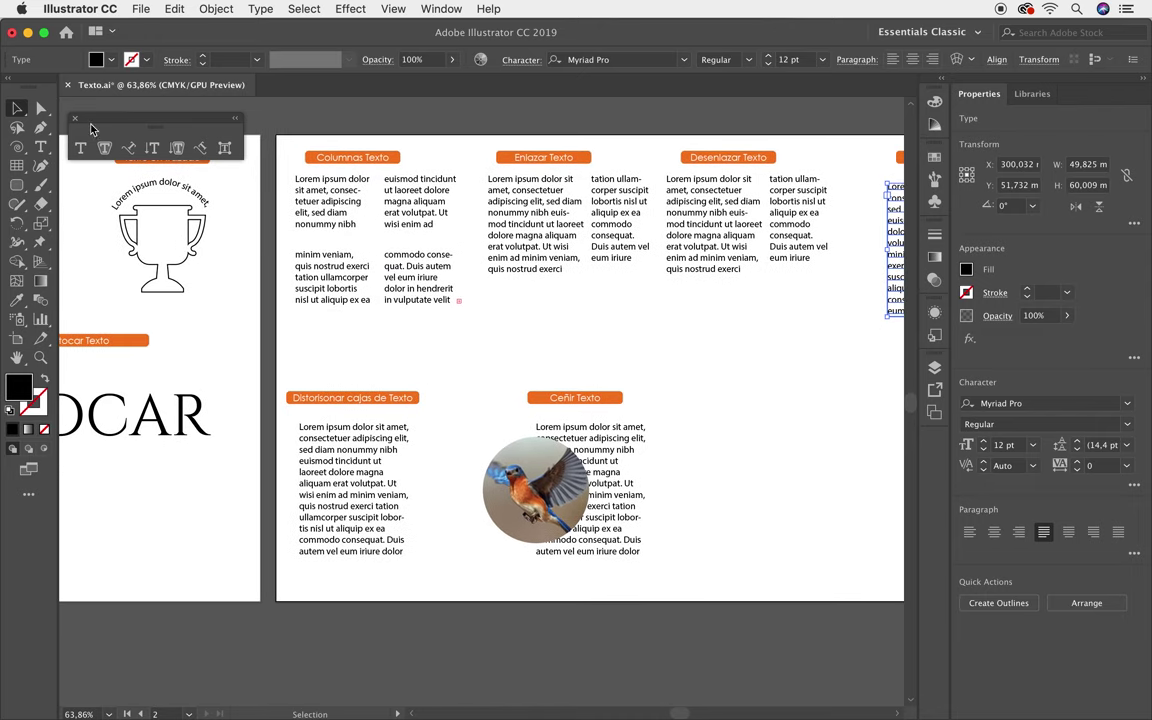
Step: Drag the Distorsionar cajas de Texto frame's top edge right to slant it
drag(41, 107, 100, 118)
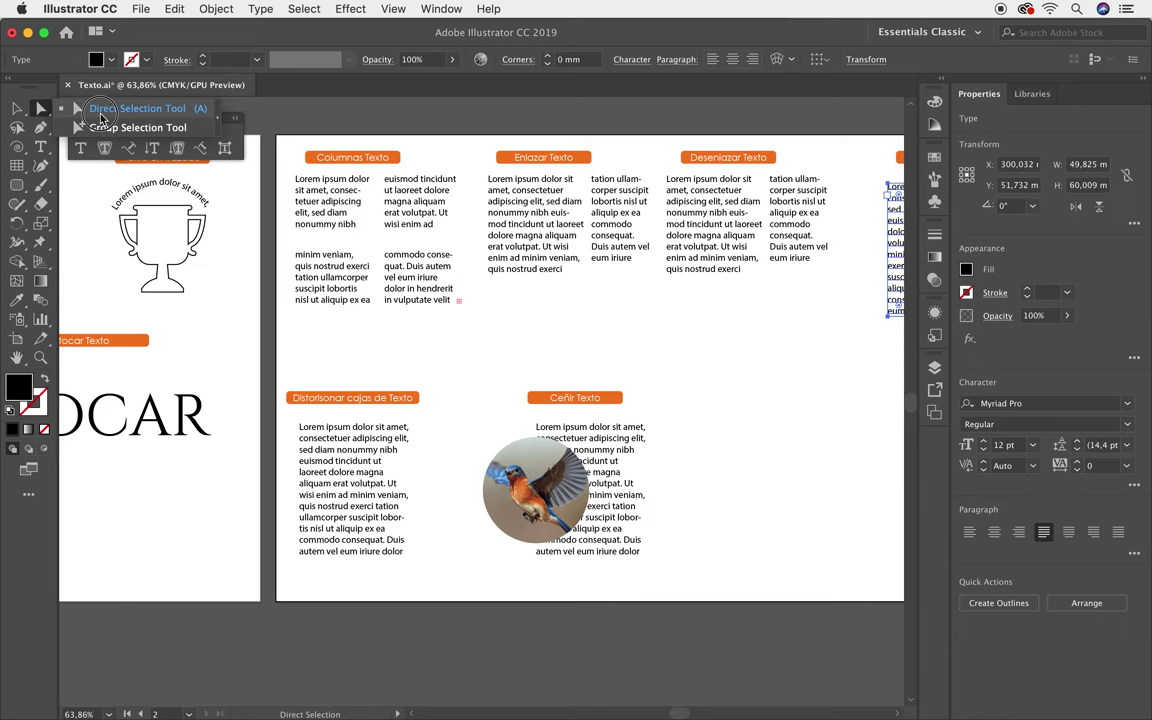
click(302, 460)
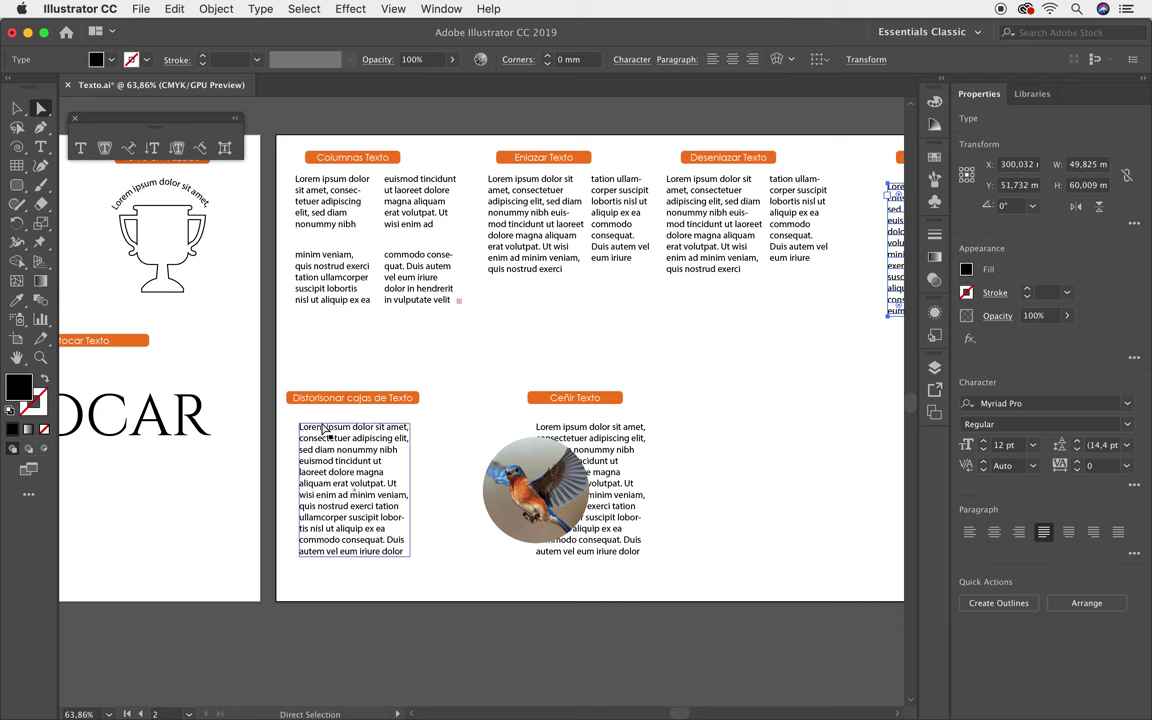
drag(320, 428, 349, 430)
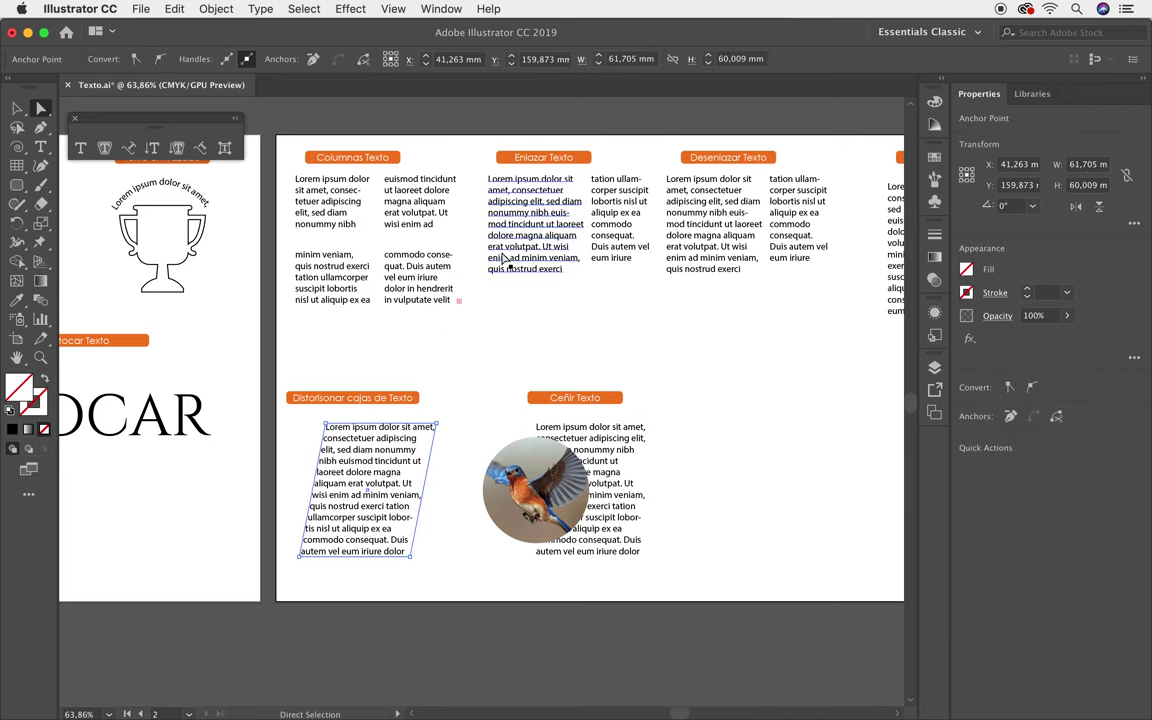
click(17, 108)
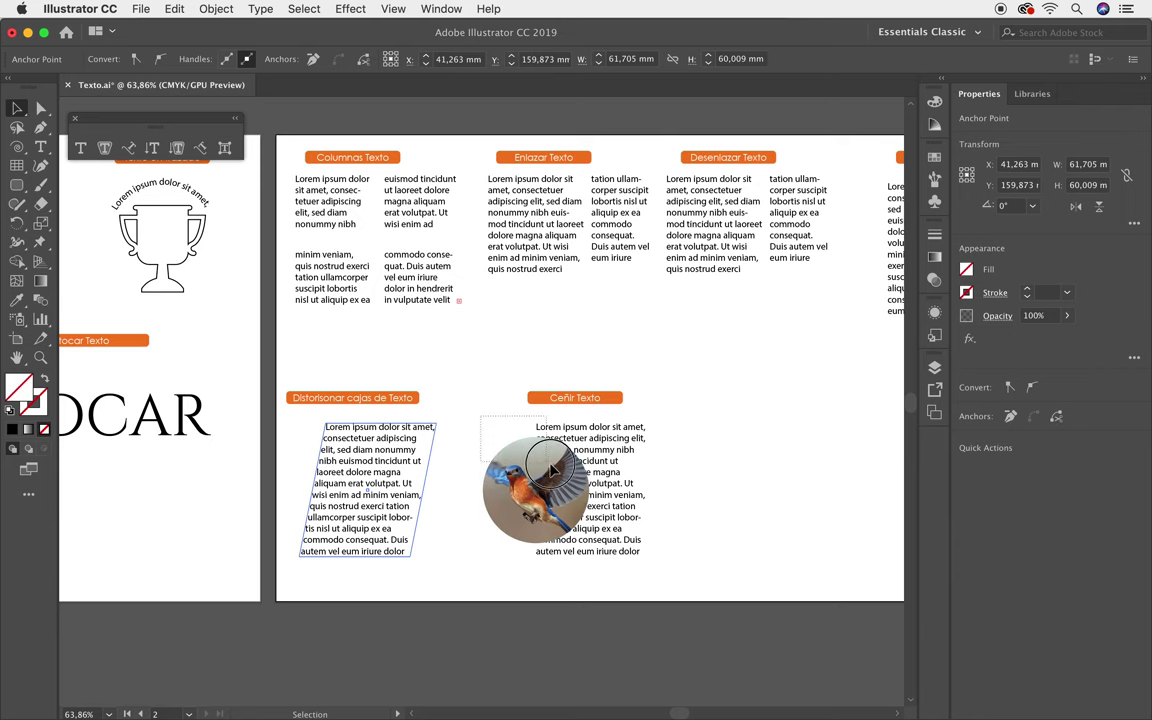
Step: Apply Object > Text Wrap > Make to the bird image and the Ceñir Texto paragraph
drag(480, 428, 590, 500)
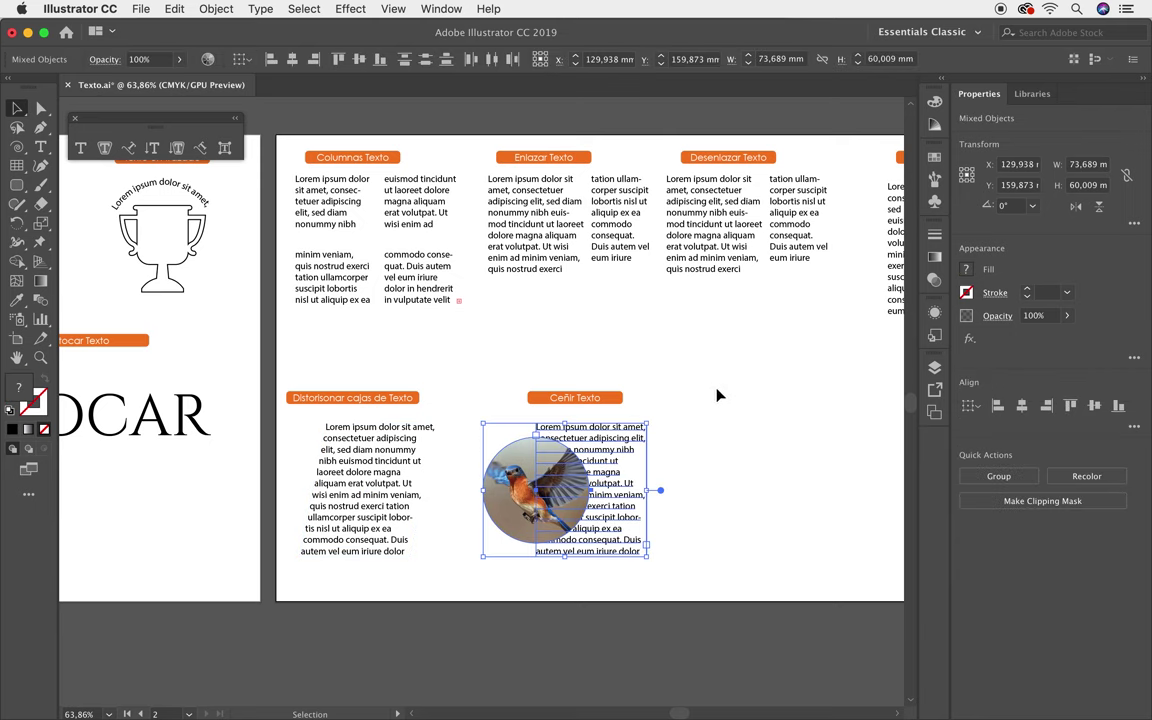
click(700, 416)
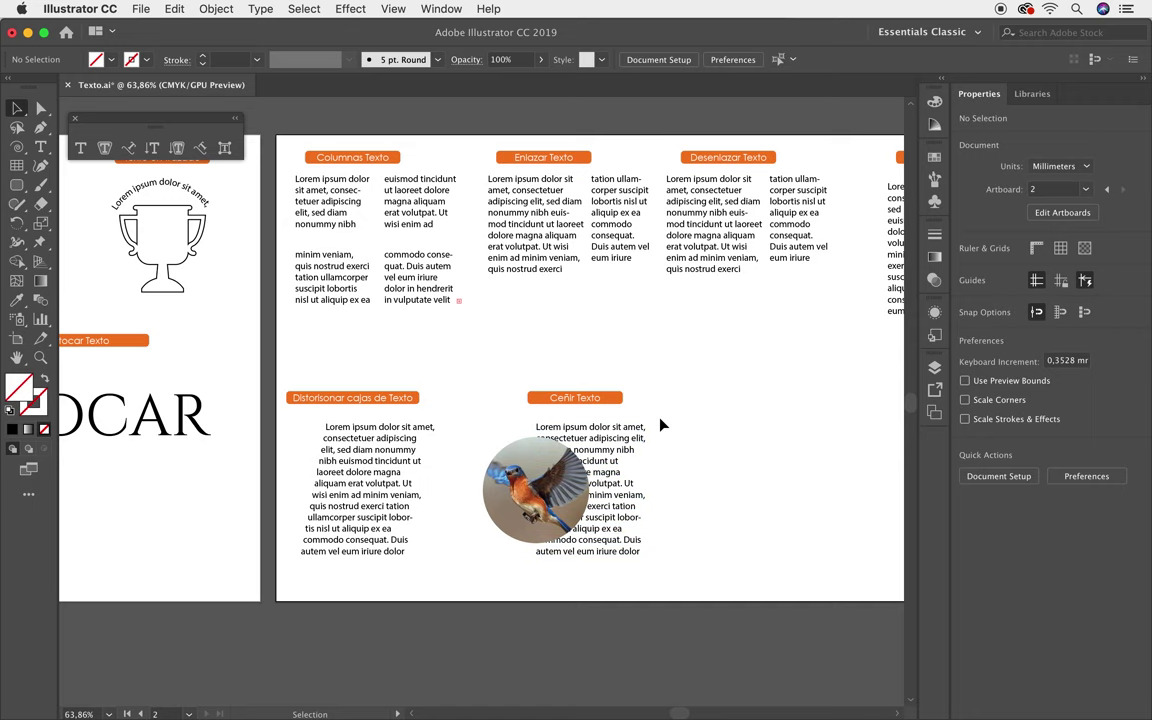
drag(655, 450, 540, 465)
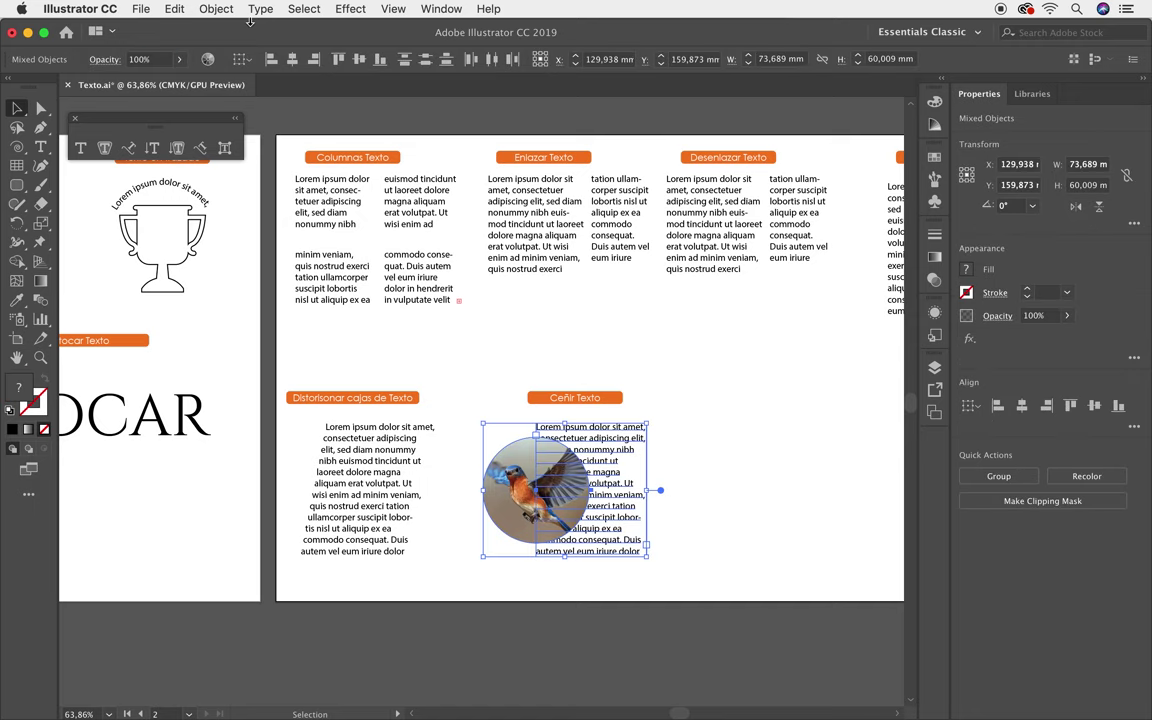
click(212, 9)
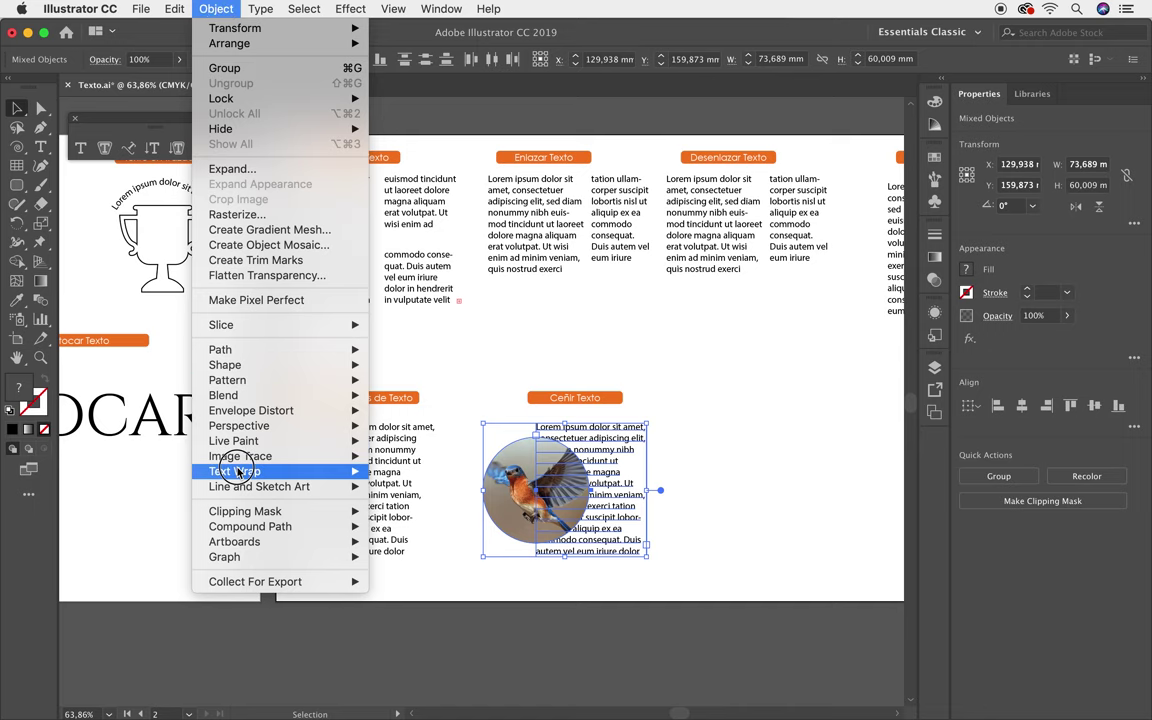
mouse_move(234, 471)
click(396, 470)
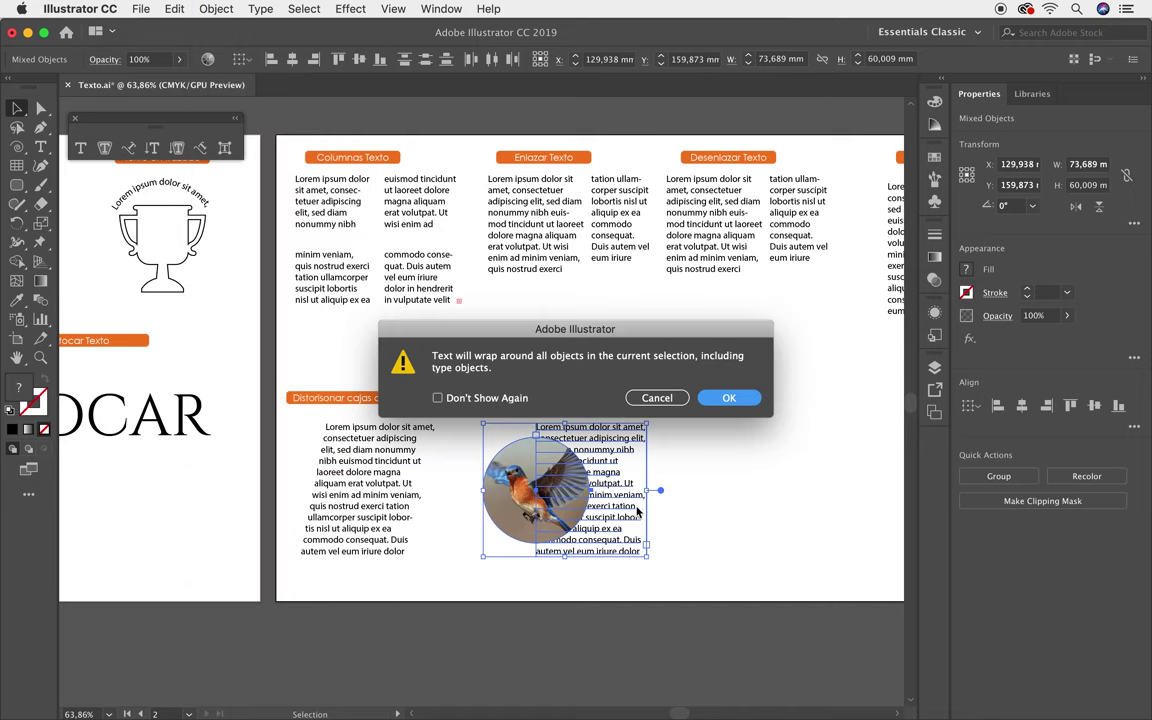
drag(676, 320, 689, 273)
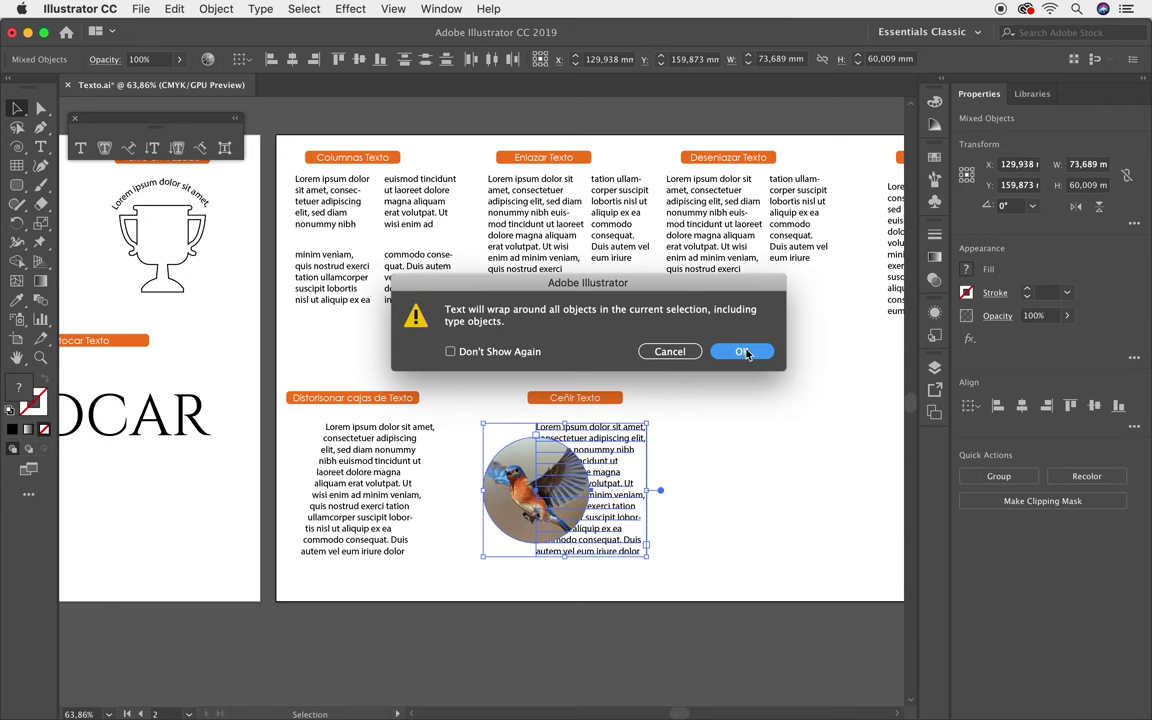
click(745, 353)
click(662, 486)
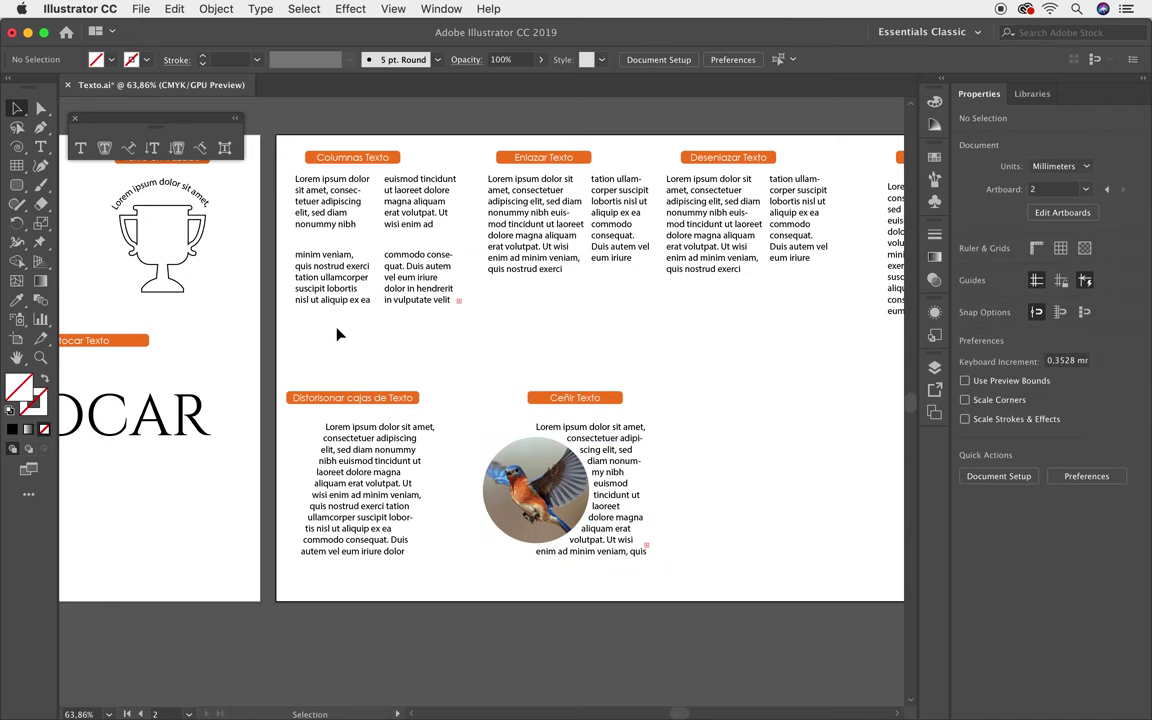
drag(735, 399, 437, 379)
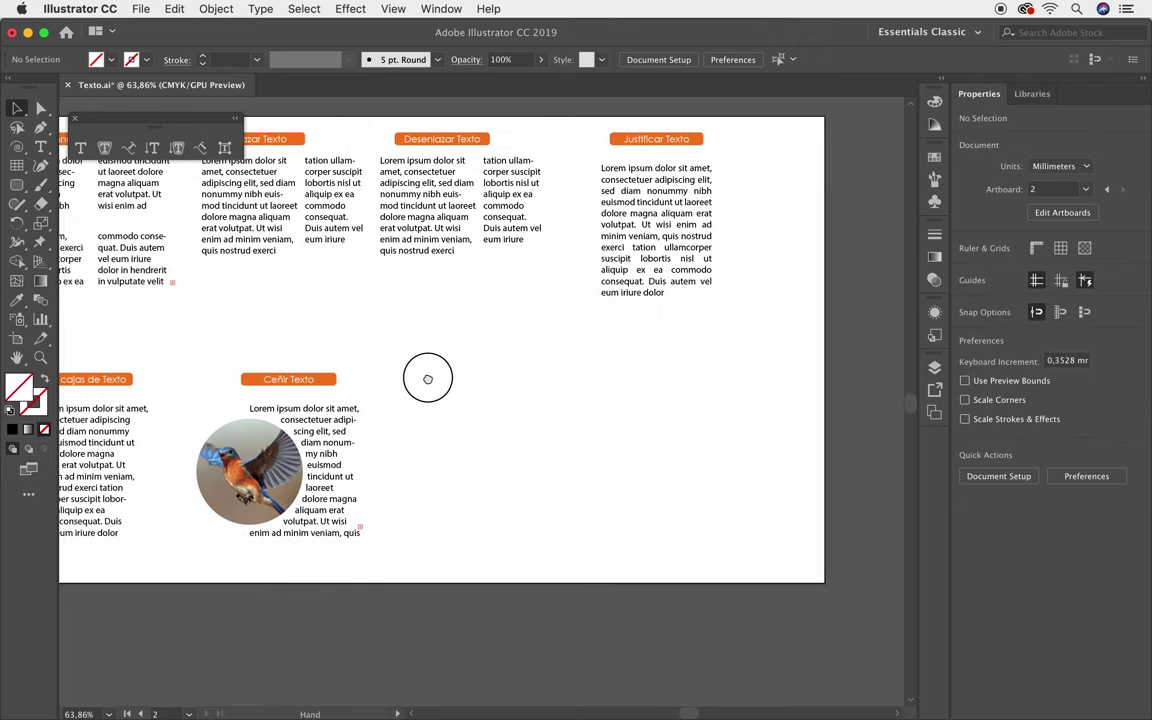
Step: Draw a new area-type box in the blank area and delete its placeholder text
click(40, 147)
drag(436, 313, 571, 514)
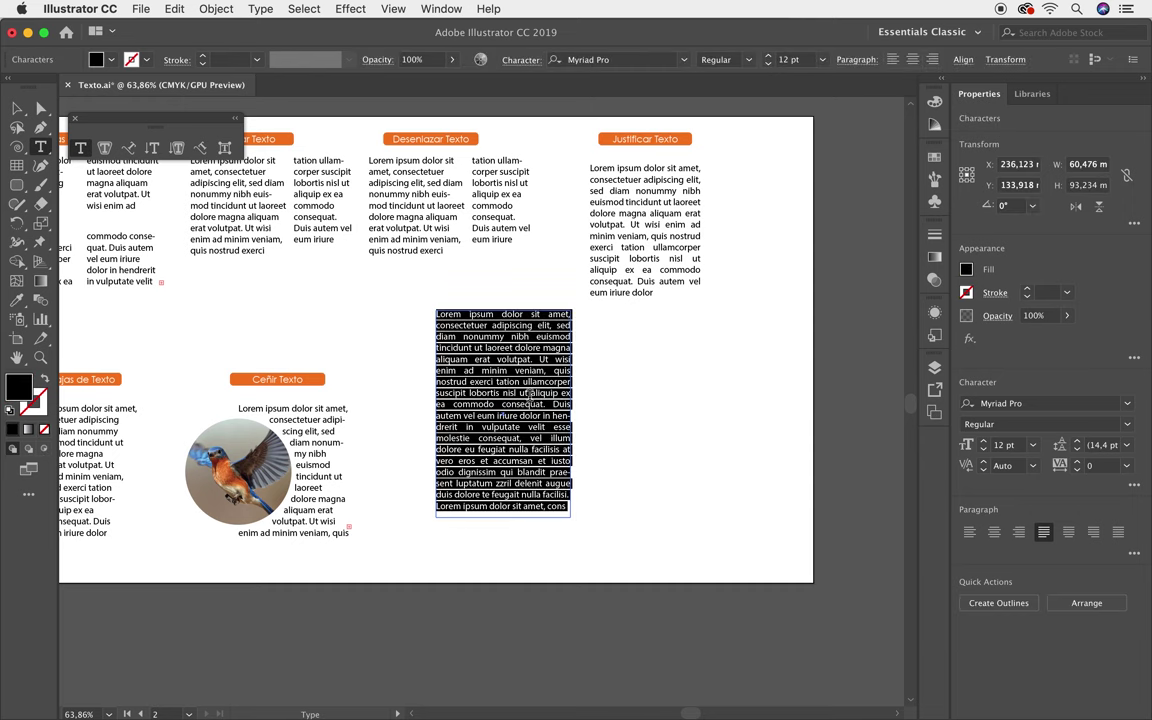
key(BackSpace)
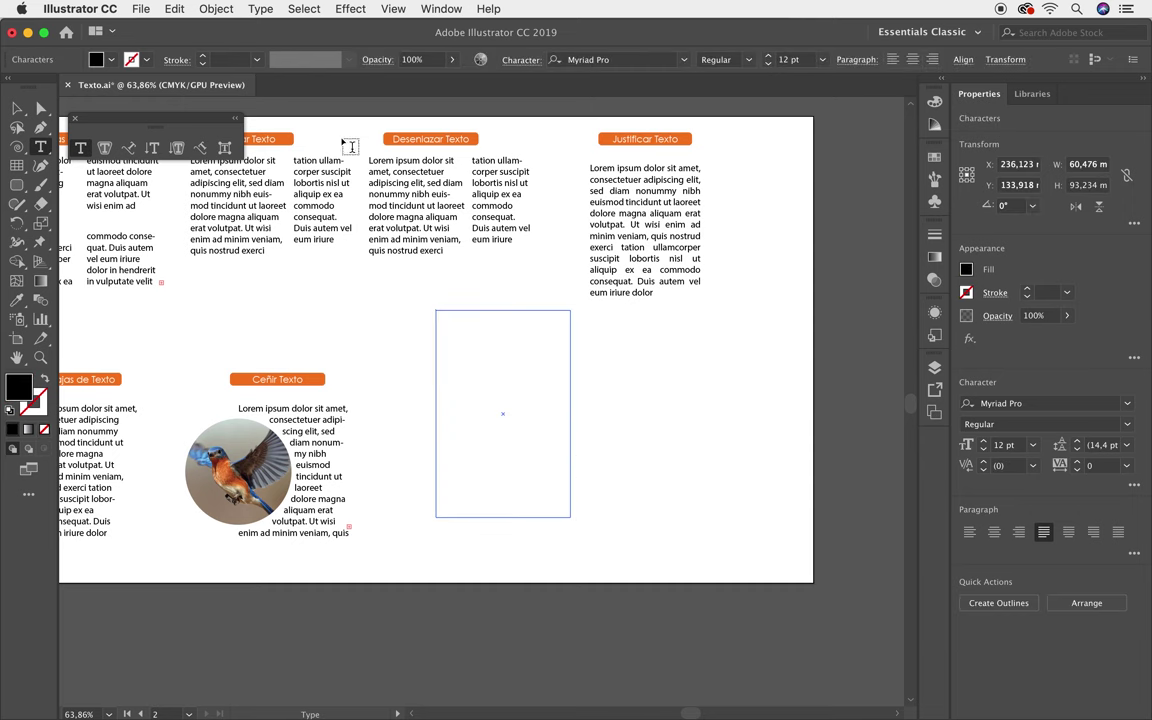
Step: Place the 'texto curso ai herramientas' RTF file from the Escritorio folder
click(142, 10)
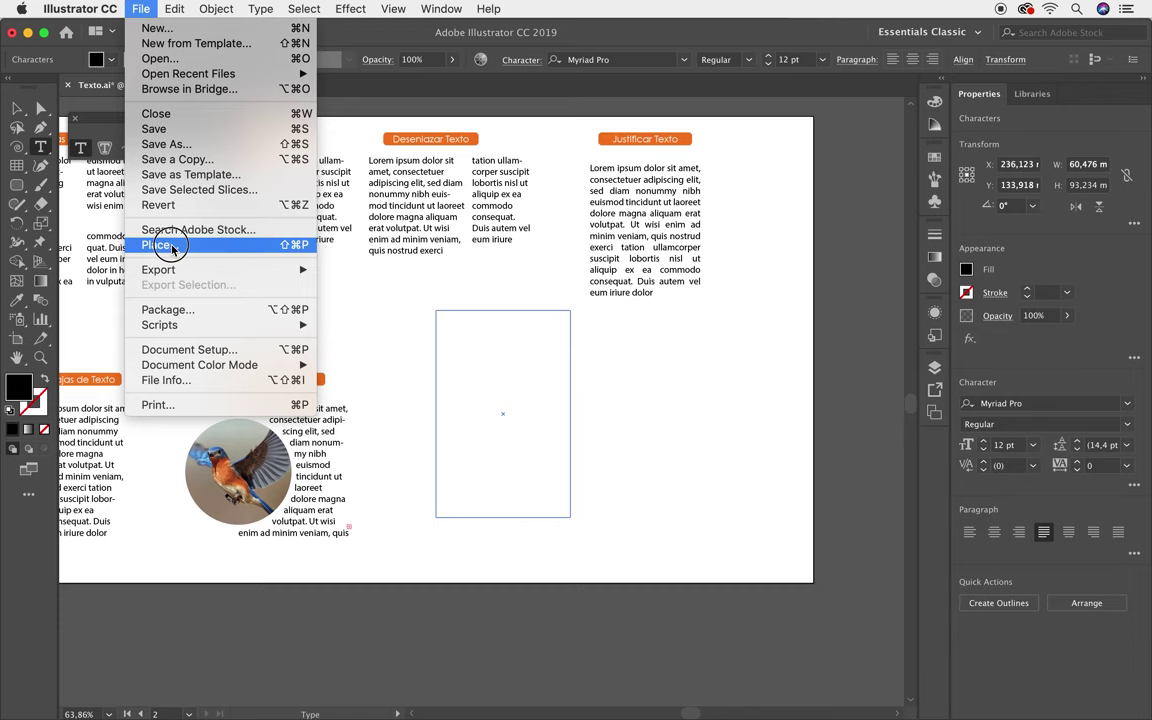
click(180, 250)
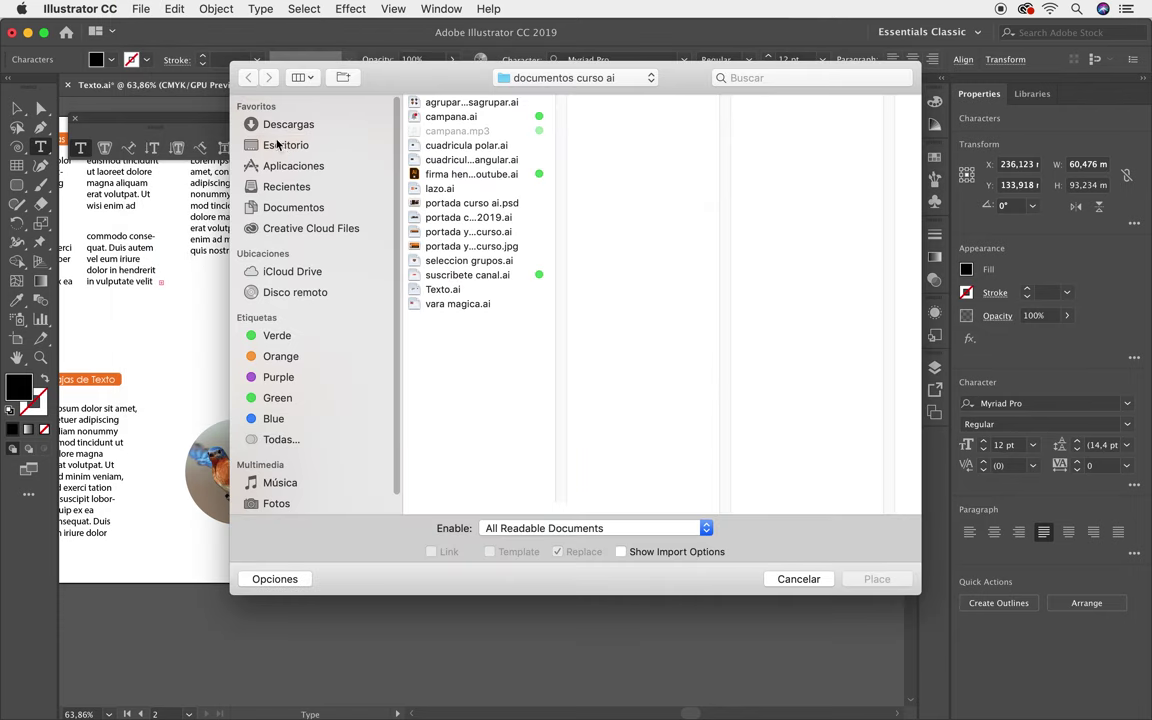
click(278, 146)
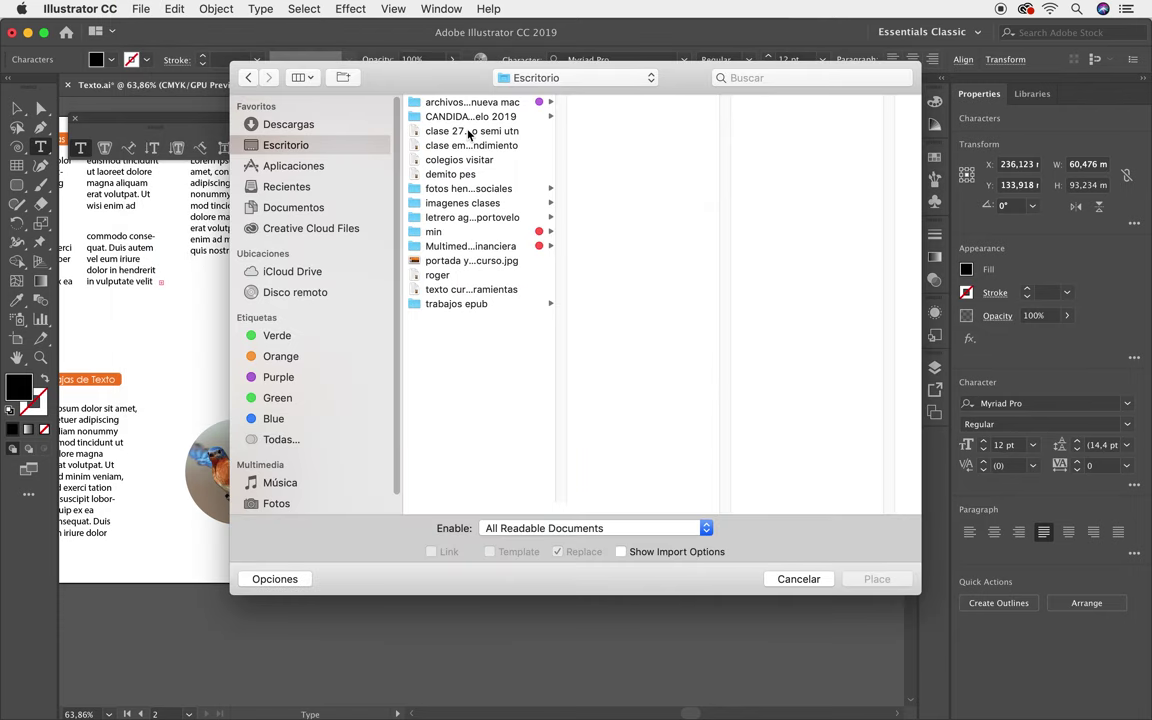
click(436, 289)
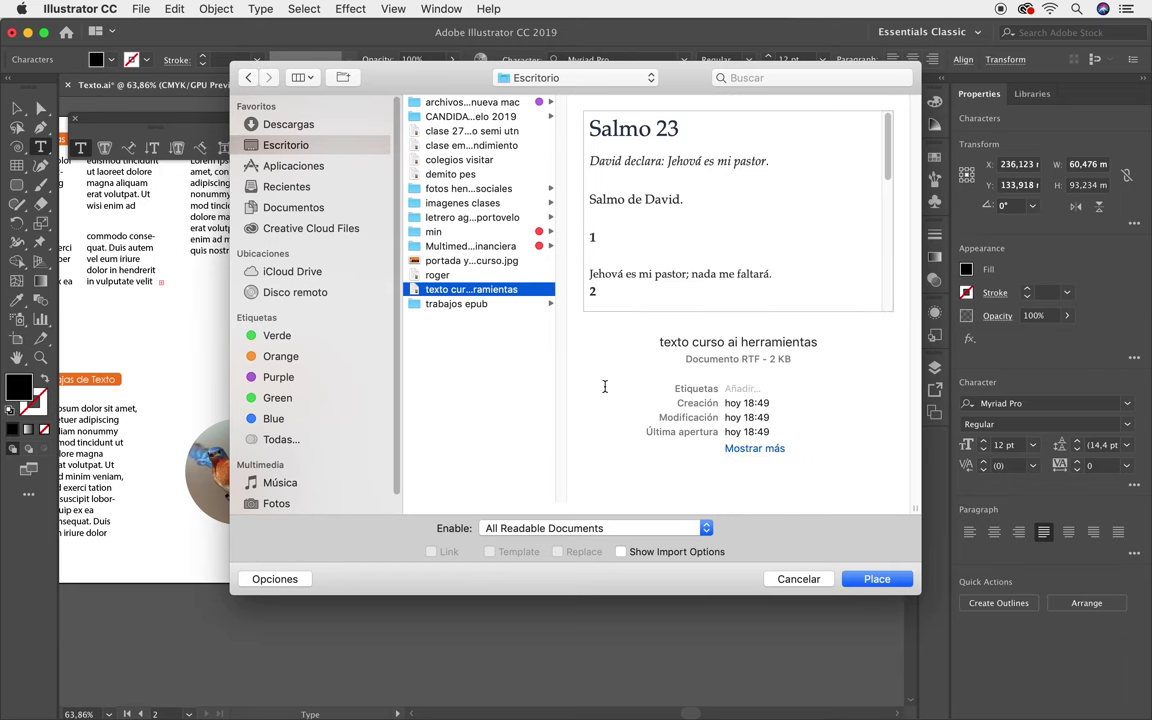
click(878, 580)
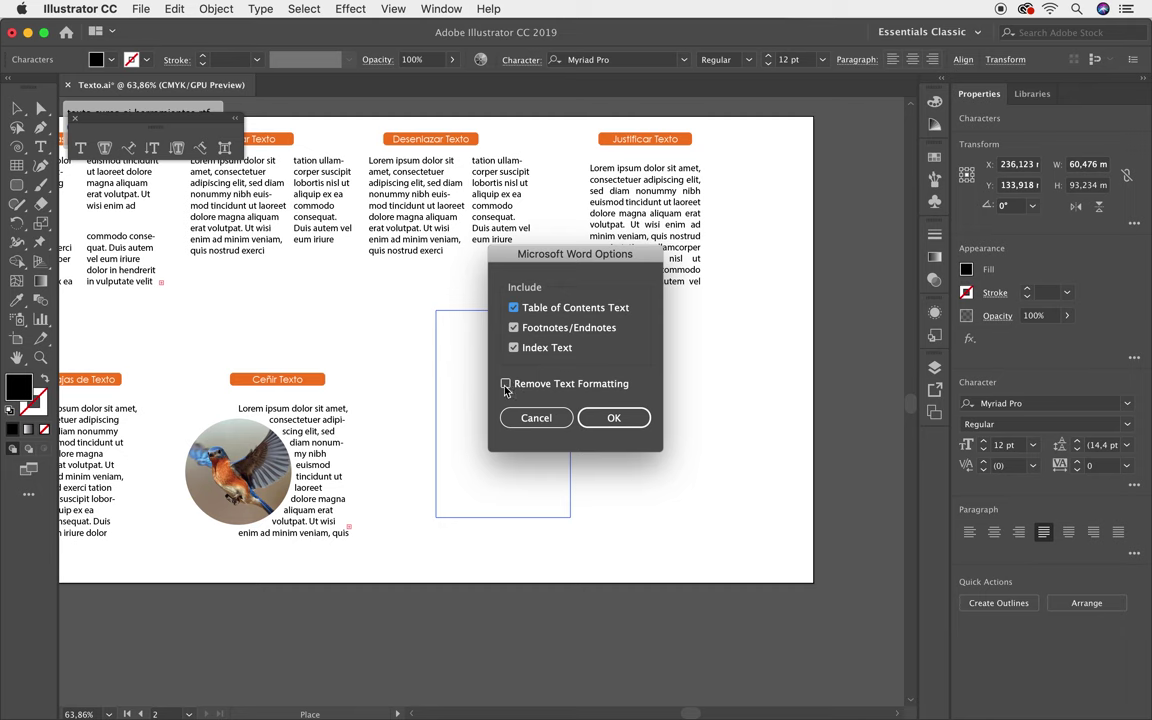
Step: Accept the Word import options and flow the Salmo 23 text into a new frame
click(620, 418)
drag(454, 307, 590, 540)
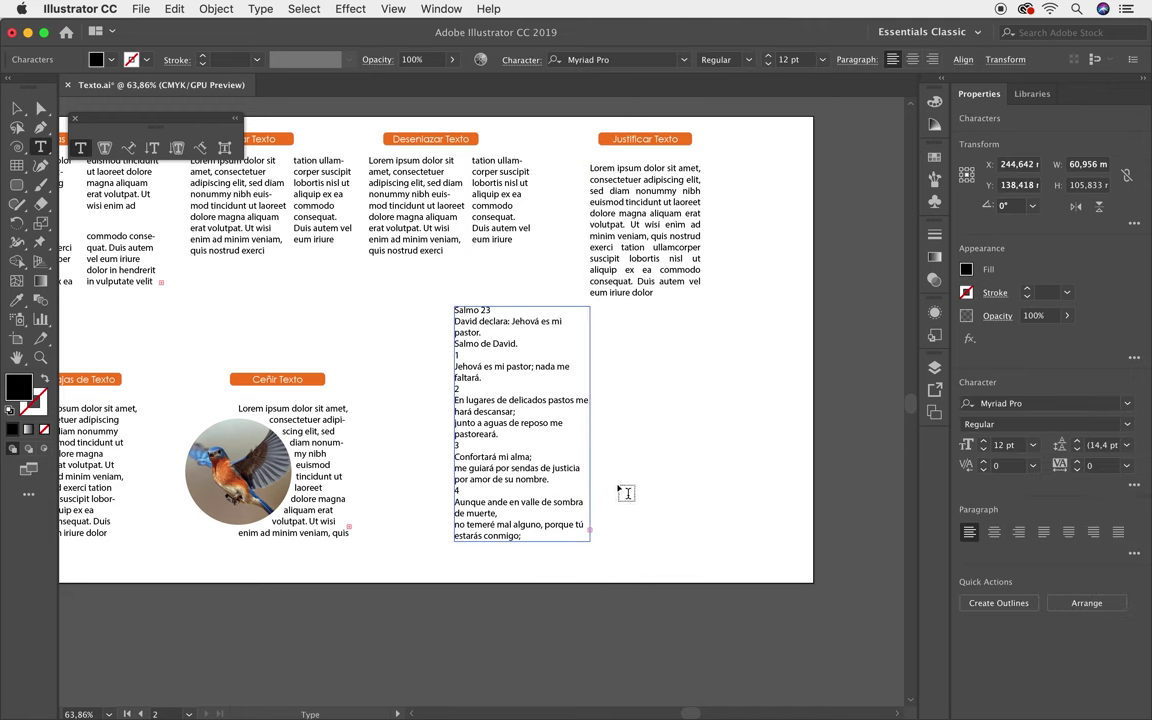
click(17, 108)
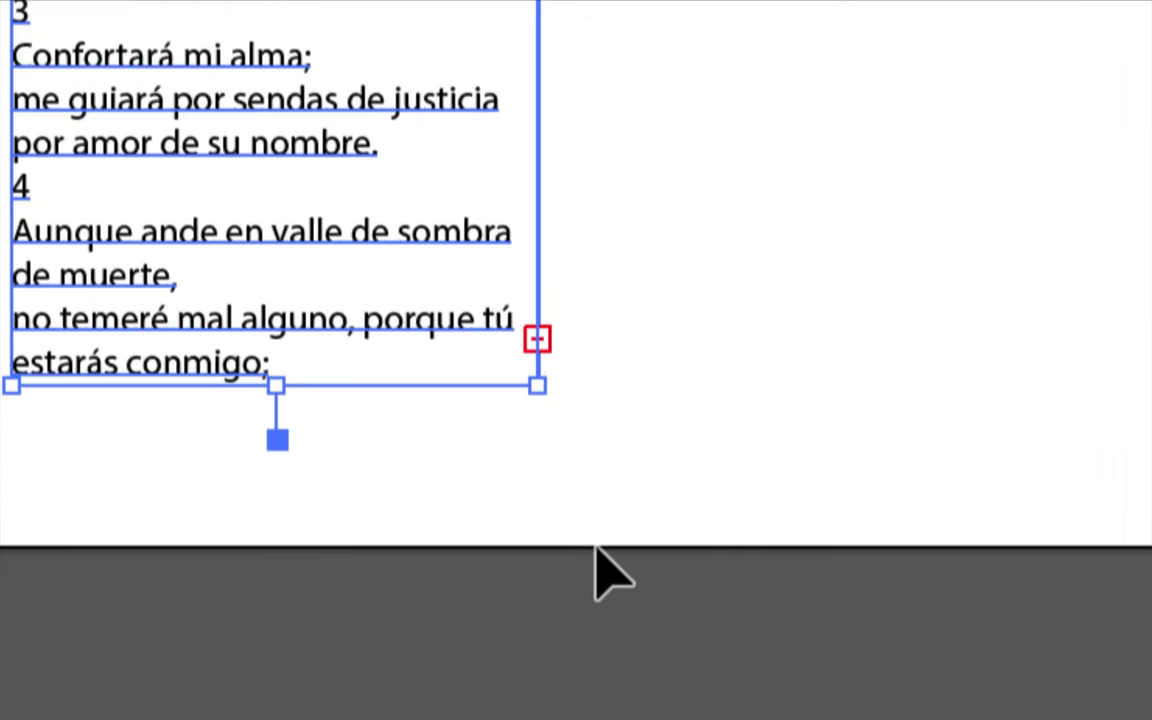
click(589, 529)
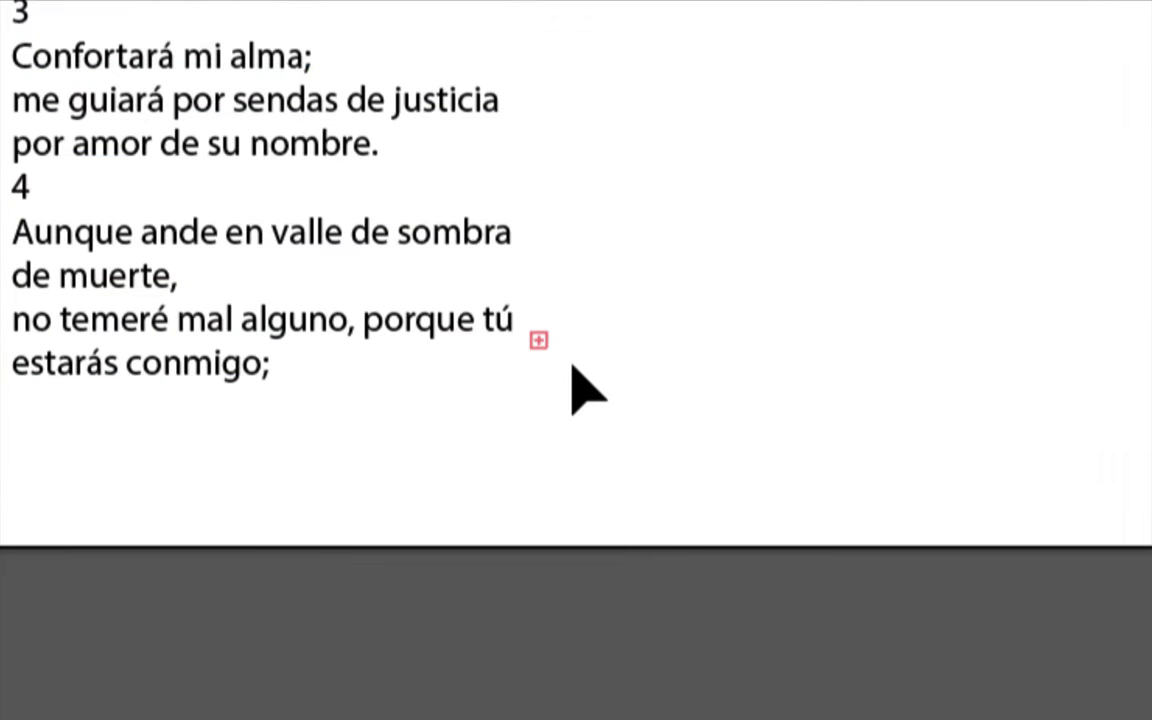
click(463, 342)
Step: Auto-fit the Salmo 23 frame's height so the psalm shows through verse 6
key(a)
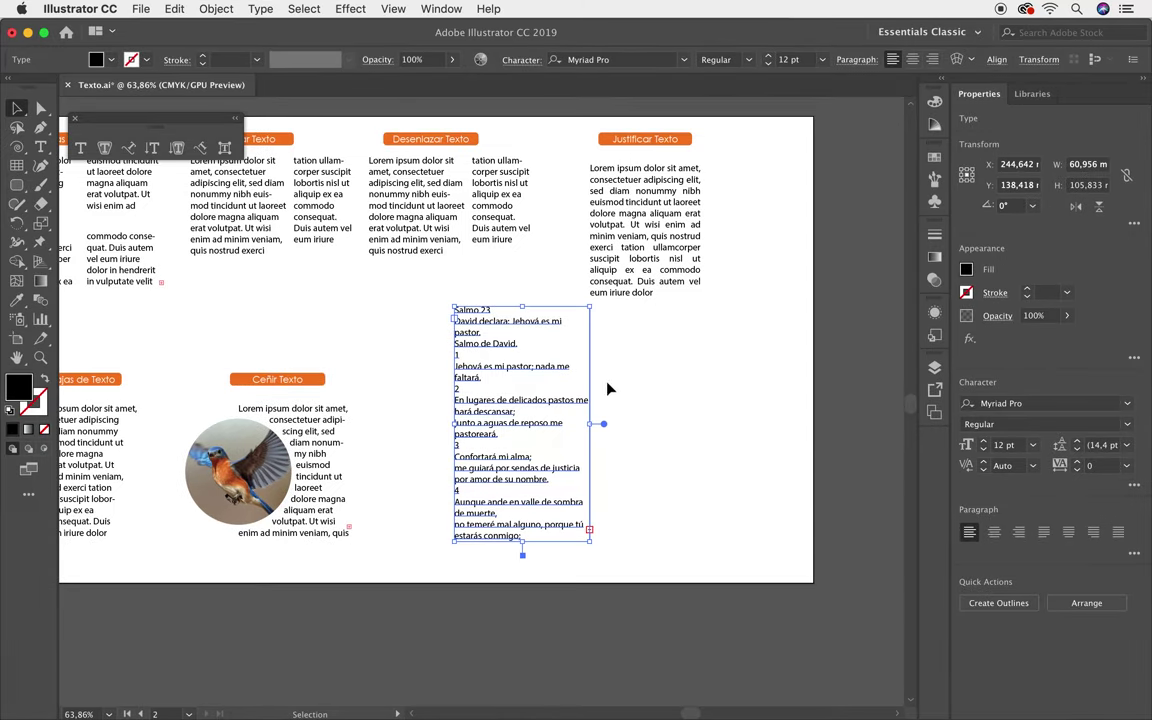
drag(589, 425, 617, 425)
mouse_move(536, 541)
mouse_down()
mouse_move(527, 655)
mouse_move(536, 596)
mouse_up()
key(cmd+z)
key(cmd+z)
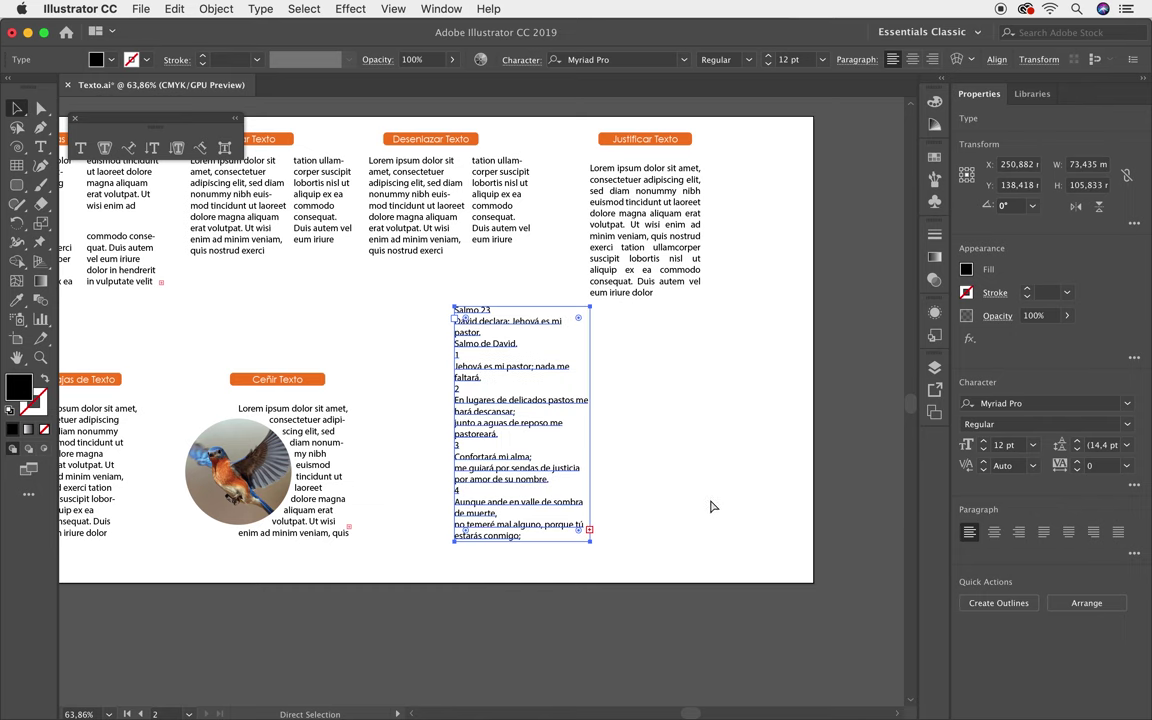
double_click(522, 557)
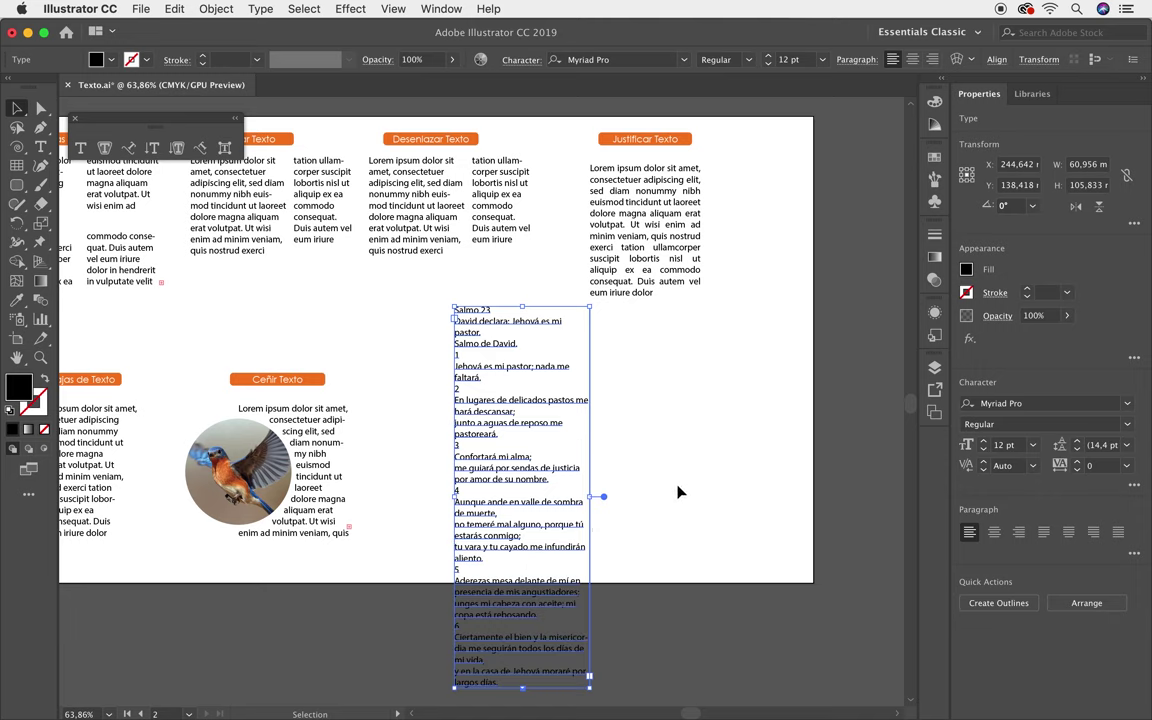